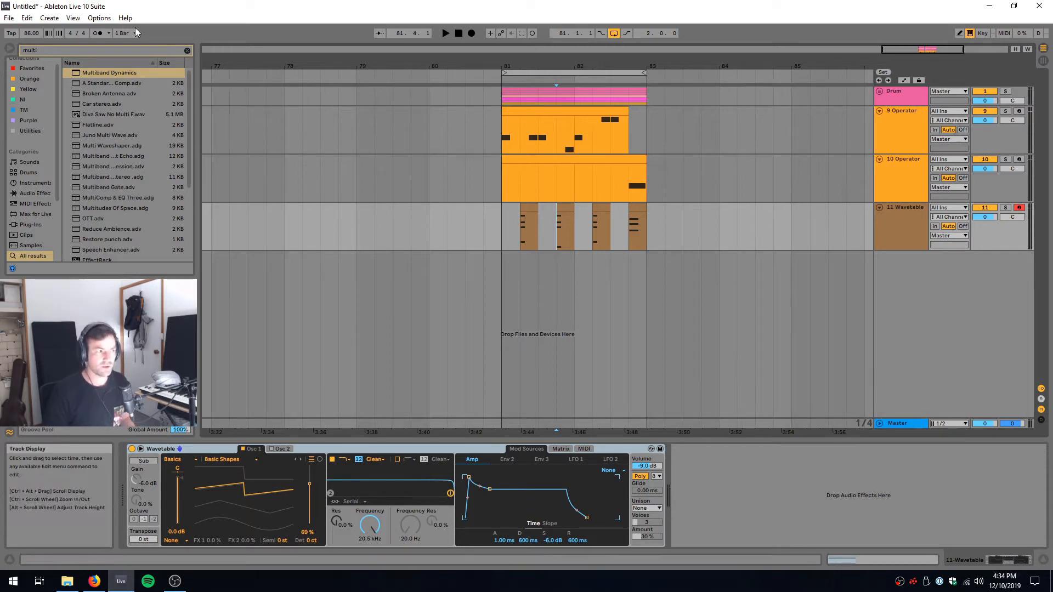
Clear the browser search and browse the Audio Effects list down to Saturator
left_click(186, 50)
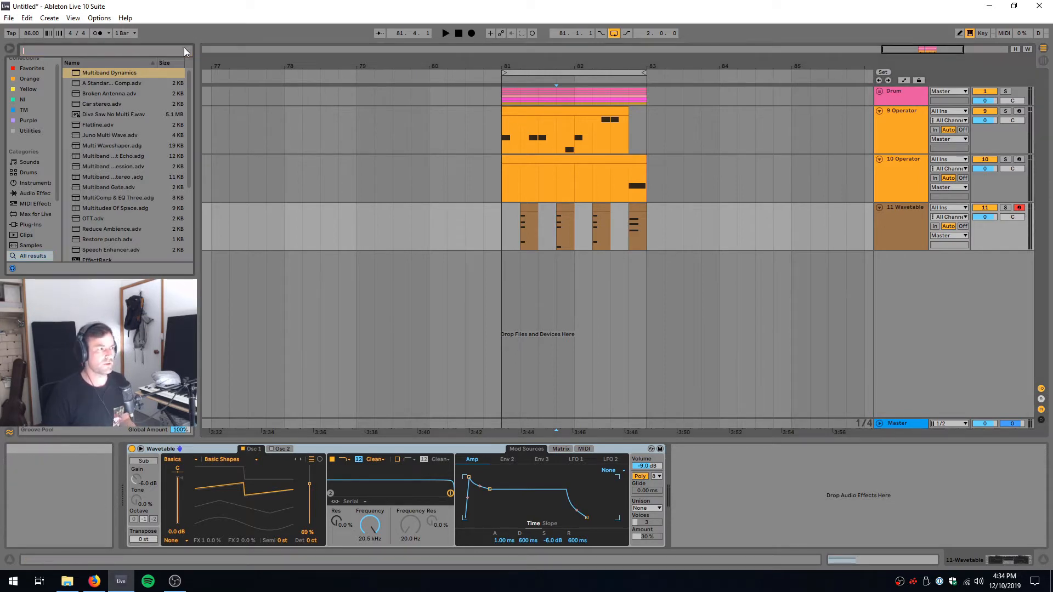
left_click(37, 198)
mouse_move(189, 209)
left_mouse_down()
mouse_move(191, 111)
mouse_move(192, 218)
left_mouse_up()
Play the looped section of all tracks from bar 81.1.1, then stop playback
left_click(458, 190)
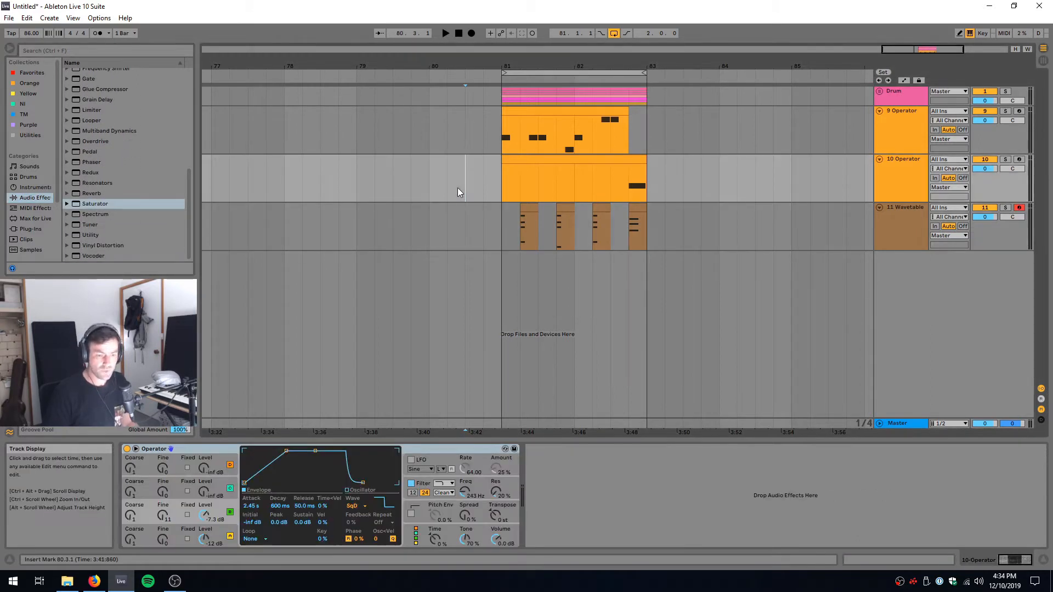
left_click(494, 145)
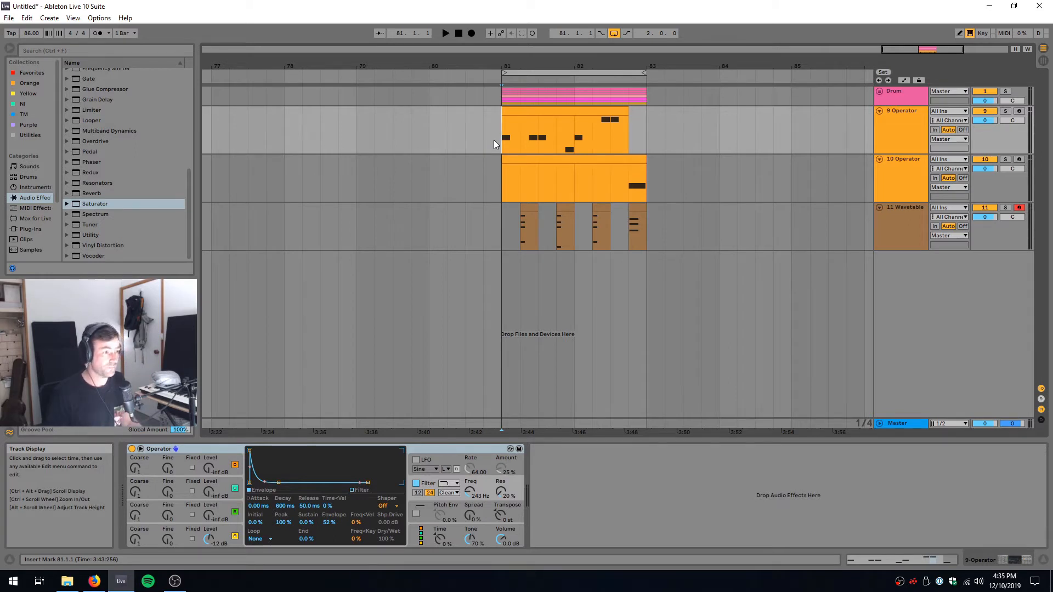
key("space")
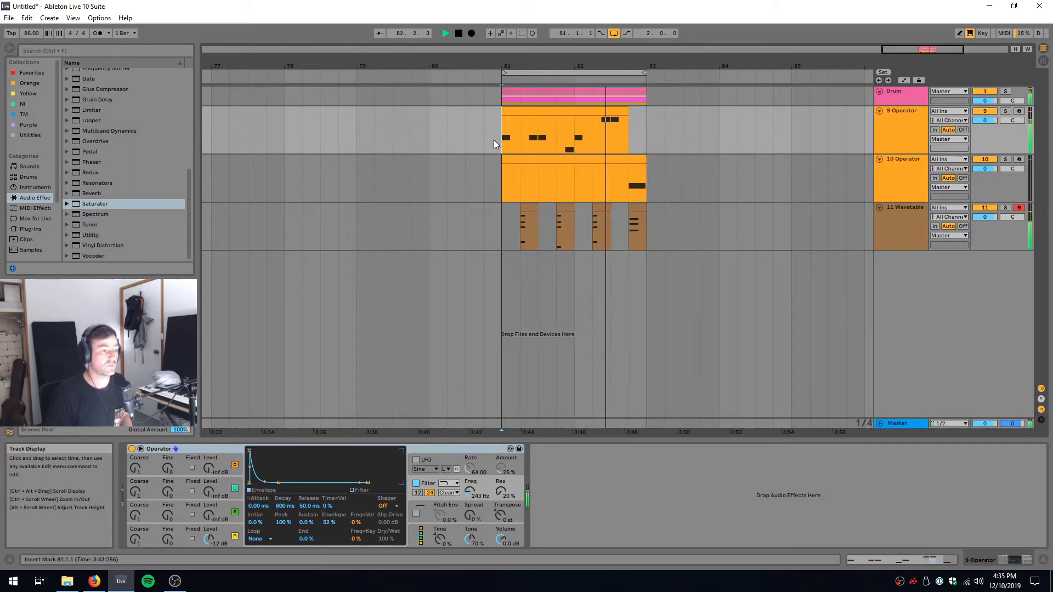
key("space")
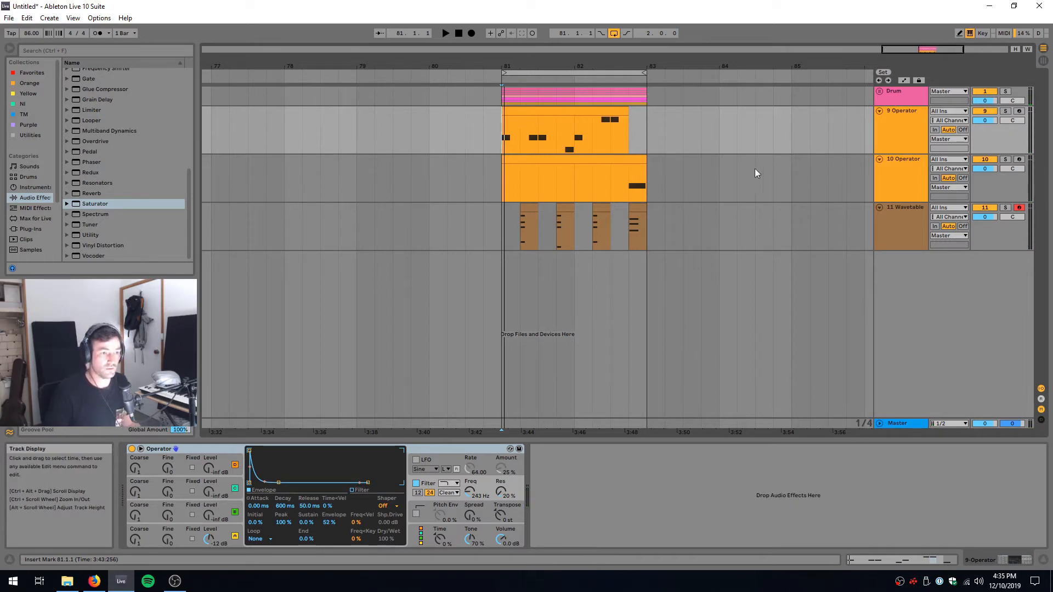
Solo the 10 Operator track and play its clip from 82.4.1
left_click(629, 175)
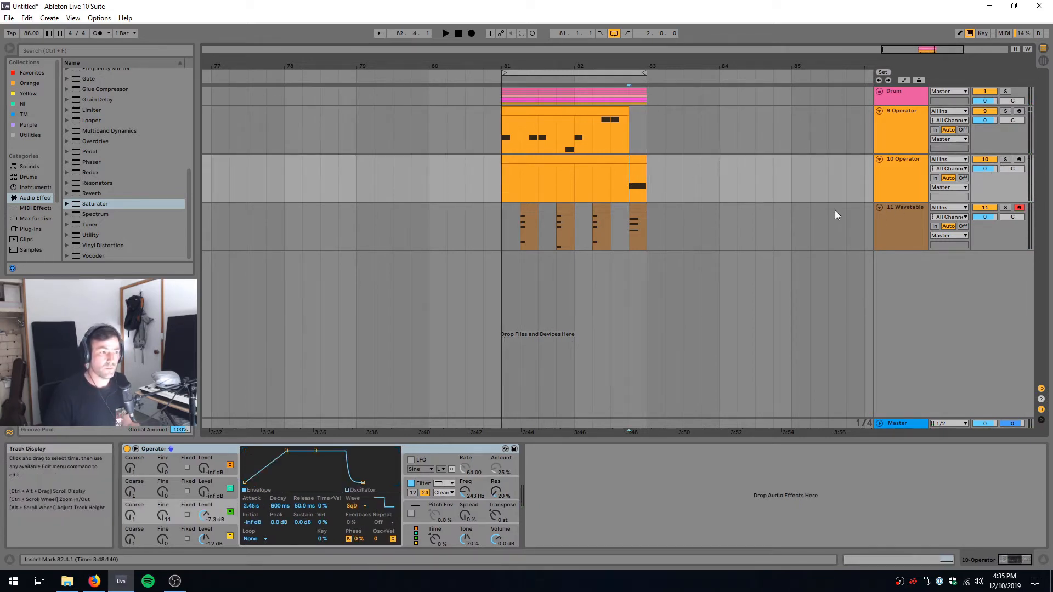
left_click(1006, 160)
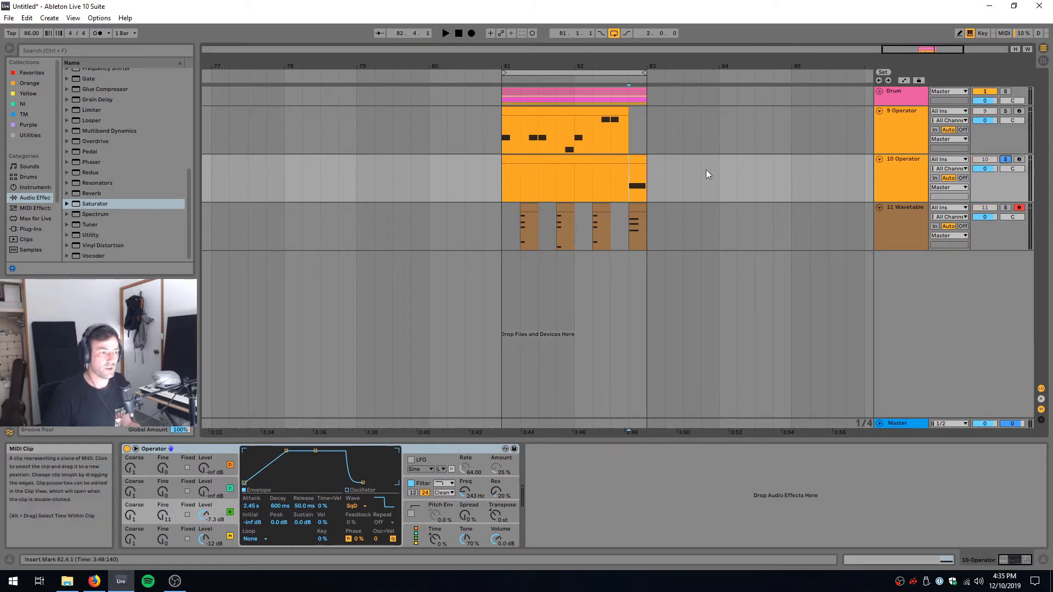
key("space")
key("space")
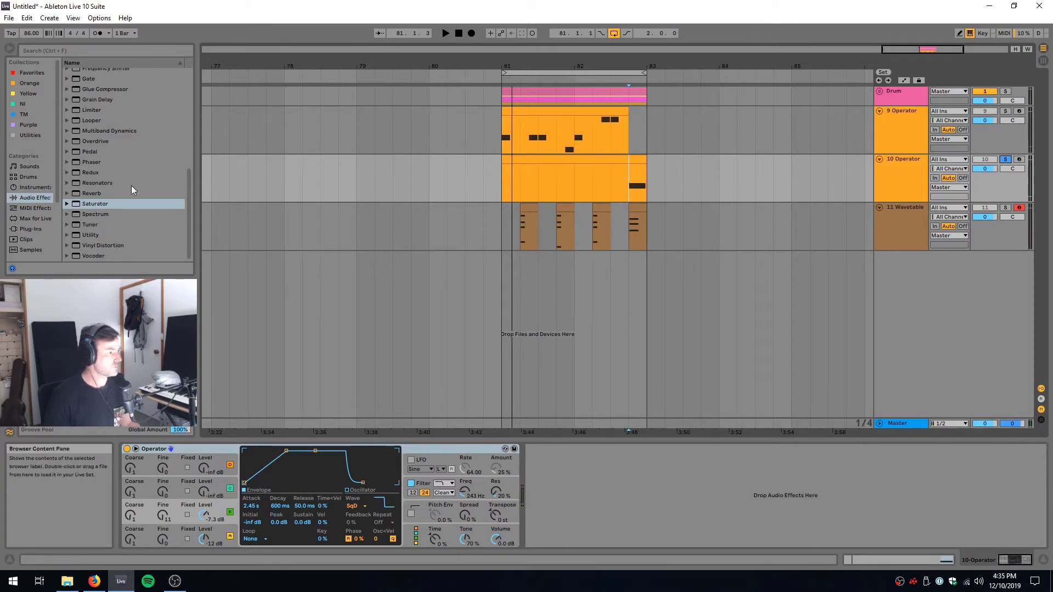
Search the browser for "all mod" and add the All Modulators - TM2019 rack plus a Limiter to the 10 Operator track
key("ctrl+f")
type("all mod")
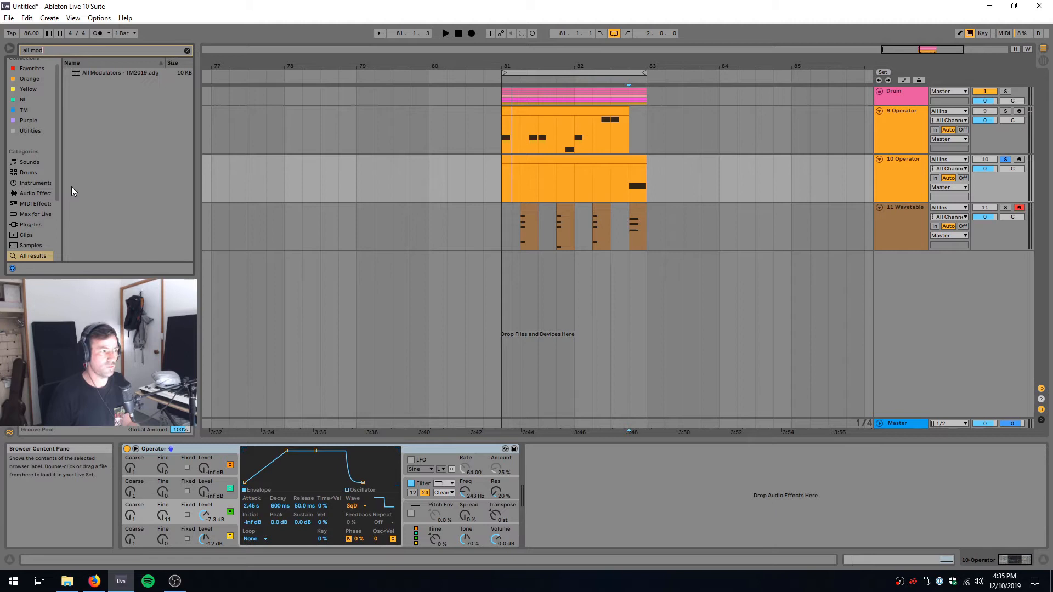
key("Down")
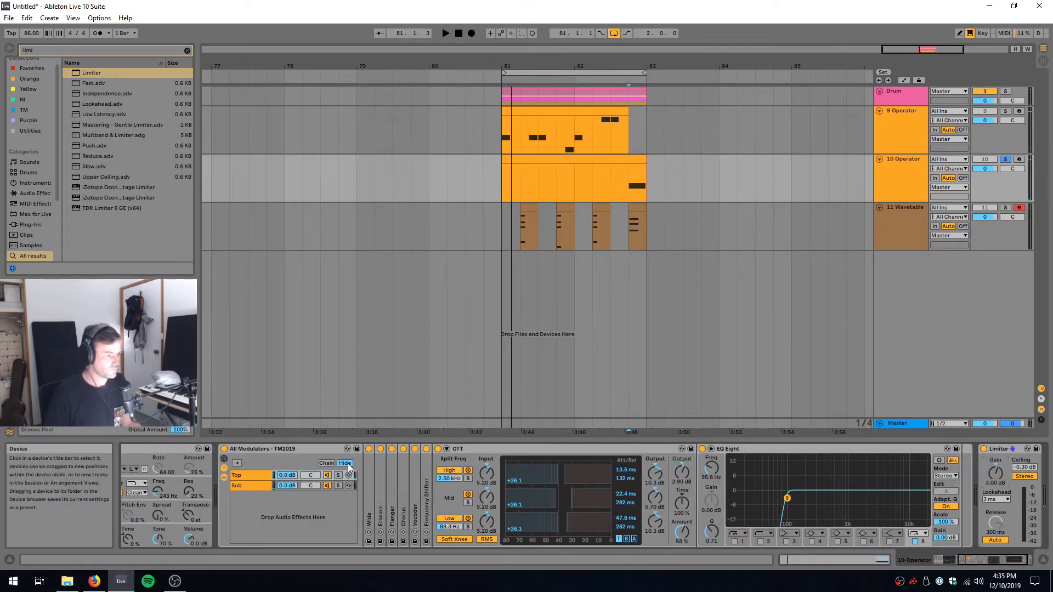
Inspect the Wide, Erosion, Flanger, Chorus, Vocoder, Frequency Shifter and OTT devices in the rack's Top chain, and collapse EQ Eight
double_click(369, 495)
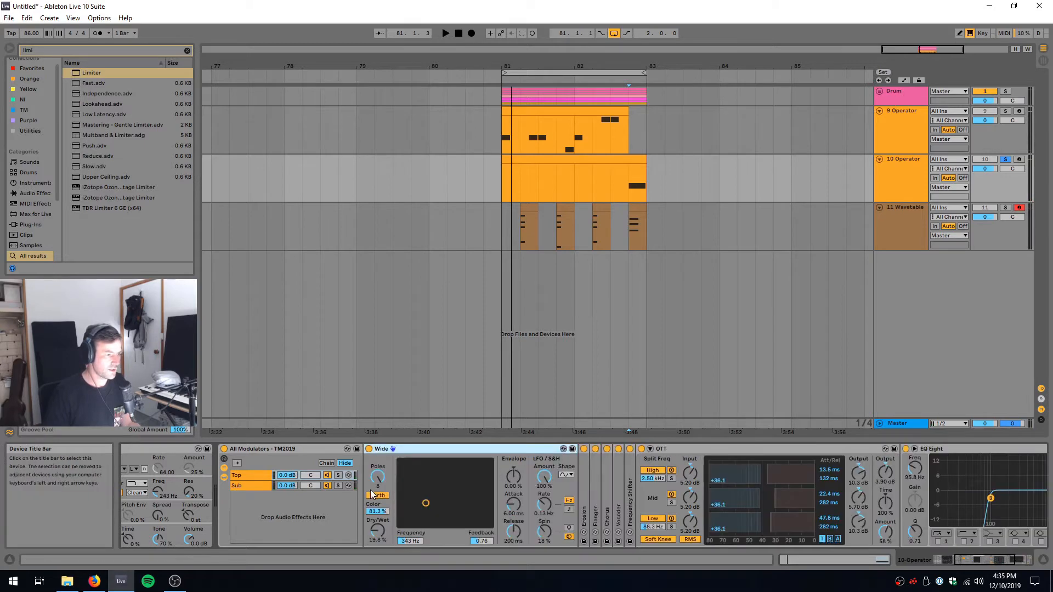
double_click(453, 449)
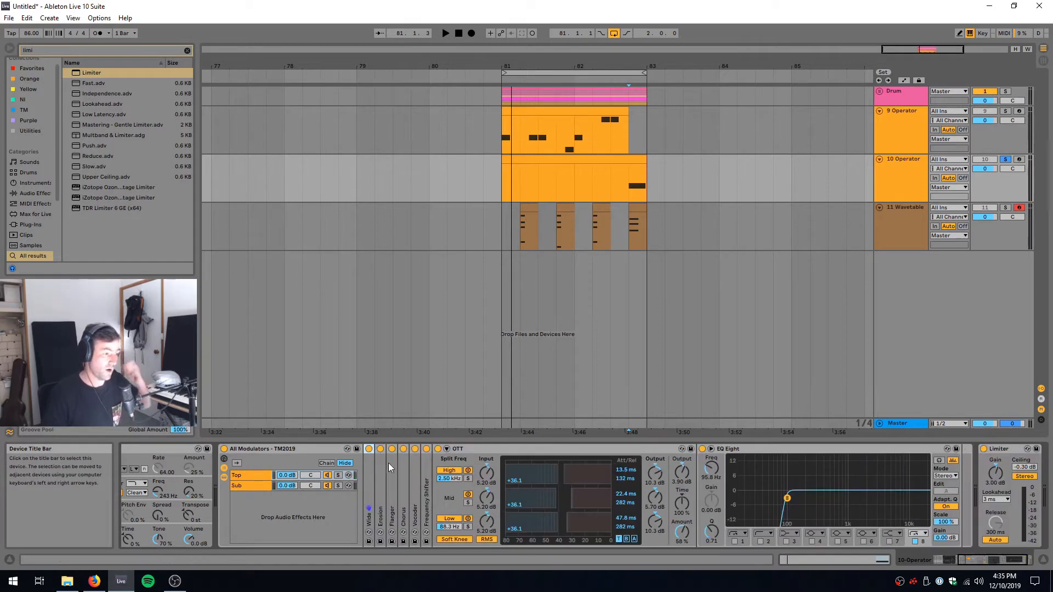
double_click(378, 470)
double_click(420, 449)
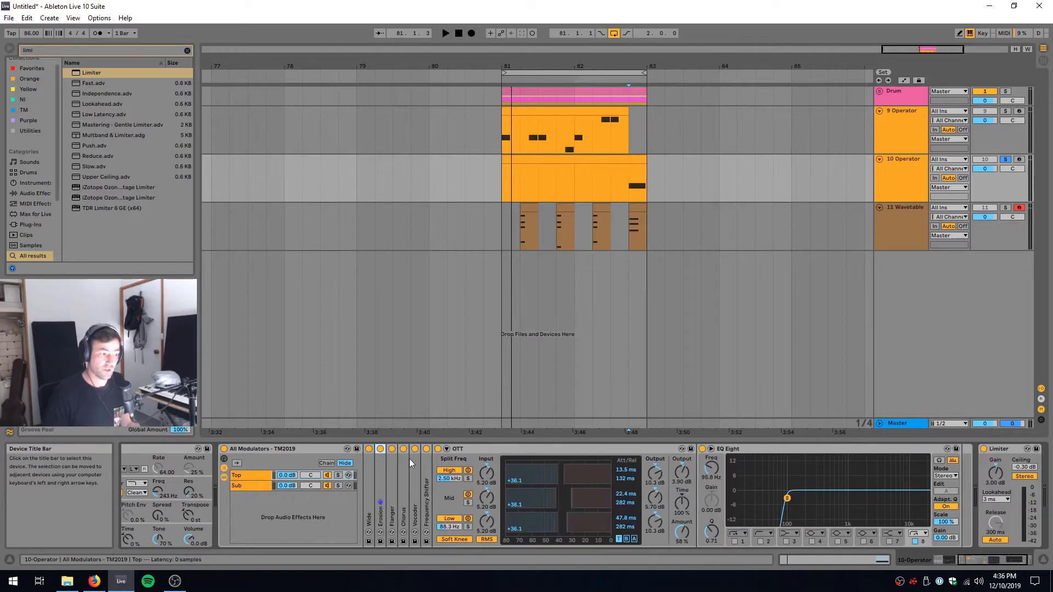
double_click(396, 468)
double_click(430, 451)
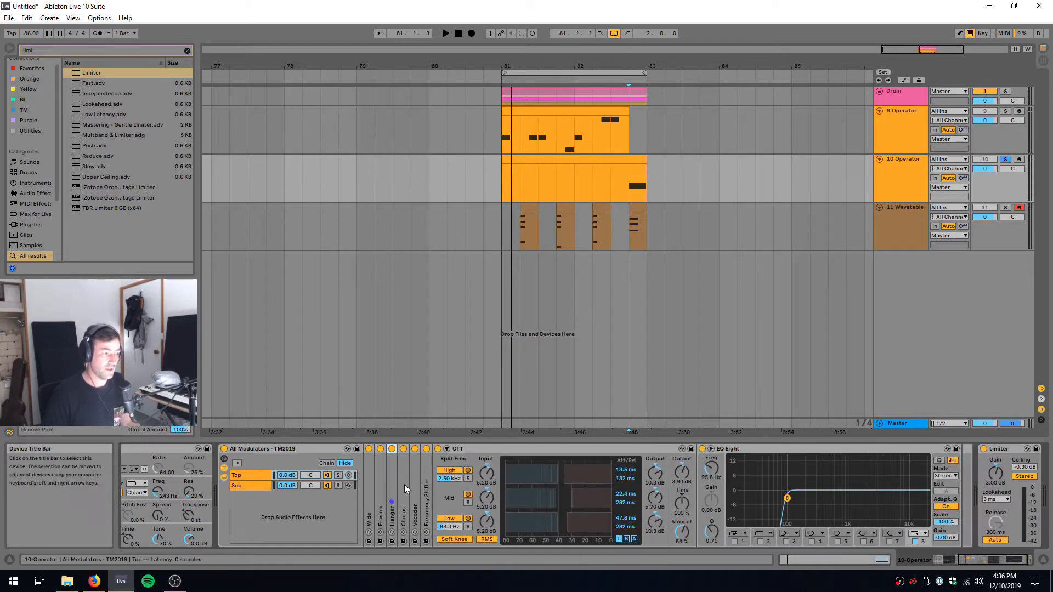
double_click(404, 485)
double_click(459, 450)
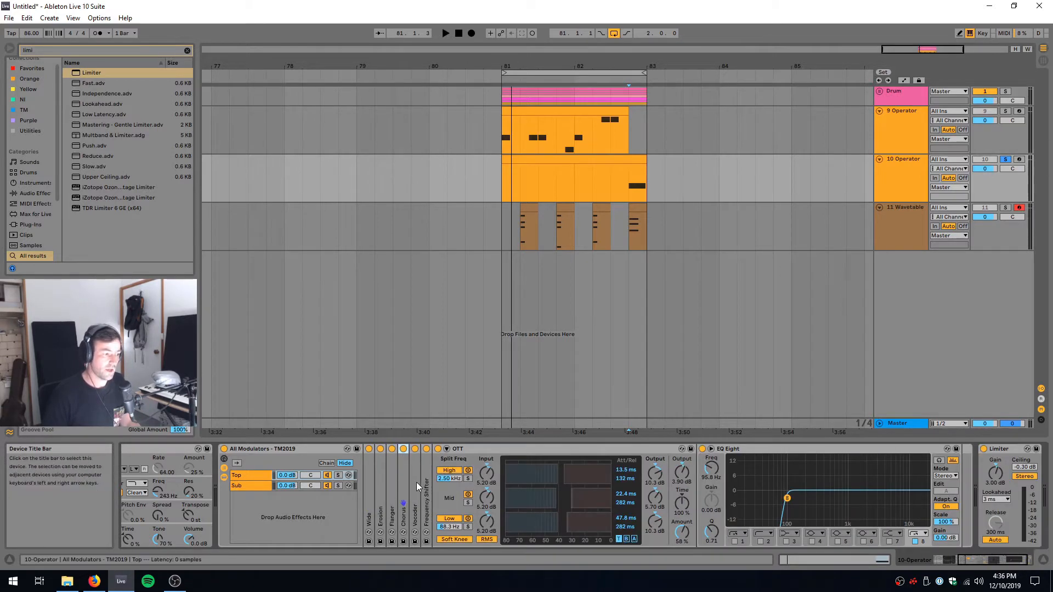
double_click(417, 482)
double_click(482, 450)
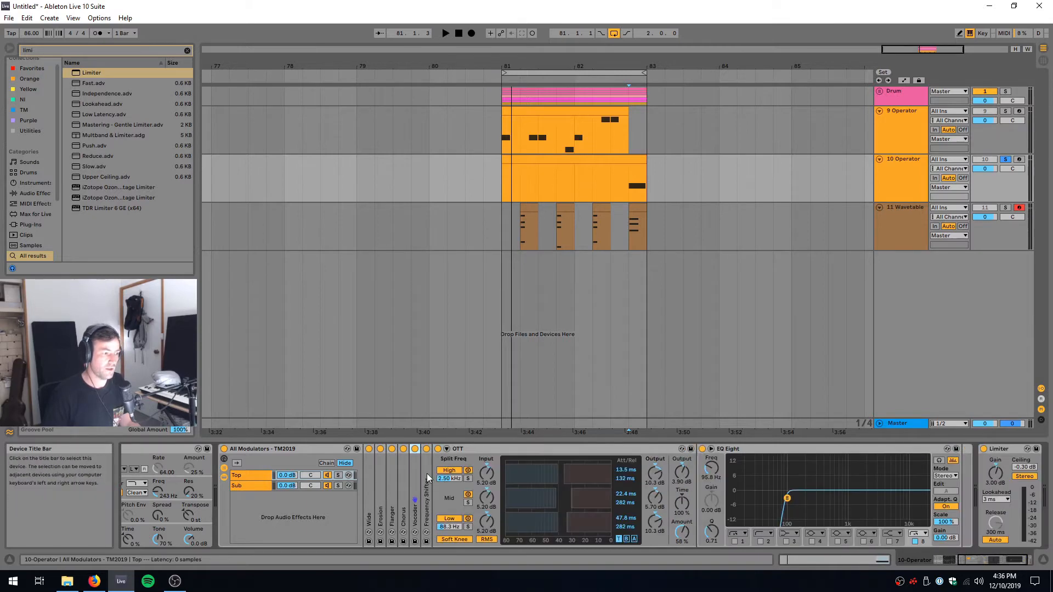
double_click(426, 472)
double_click(471, 450)
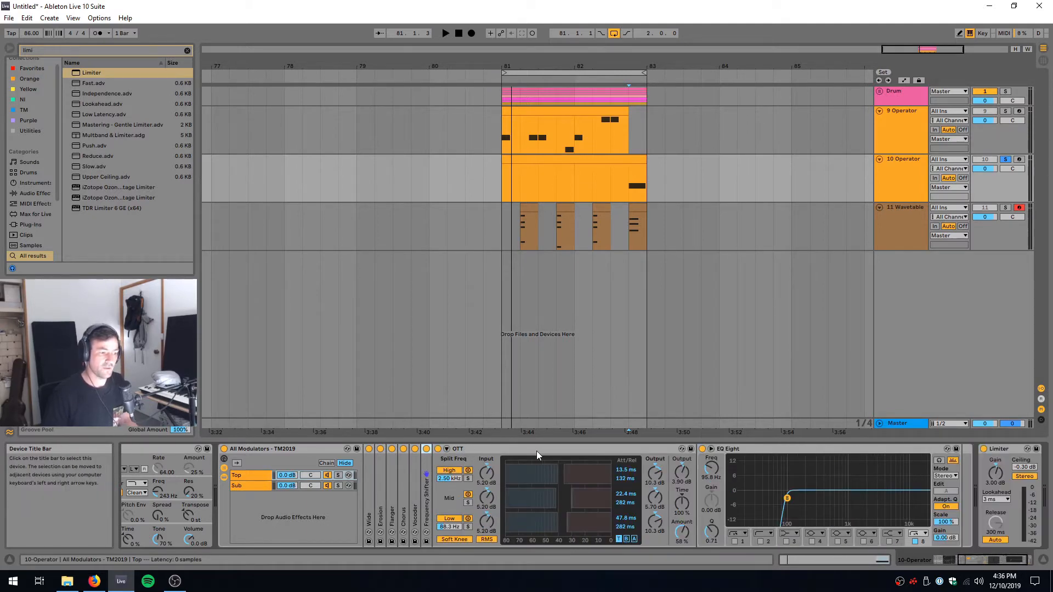
left_click(537, 451)
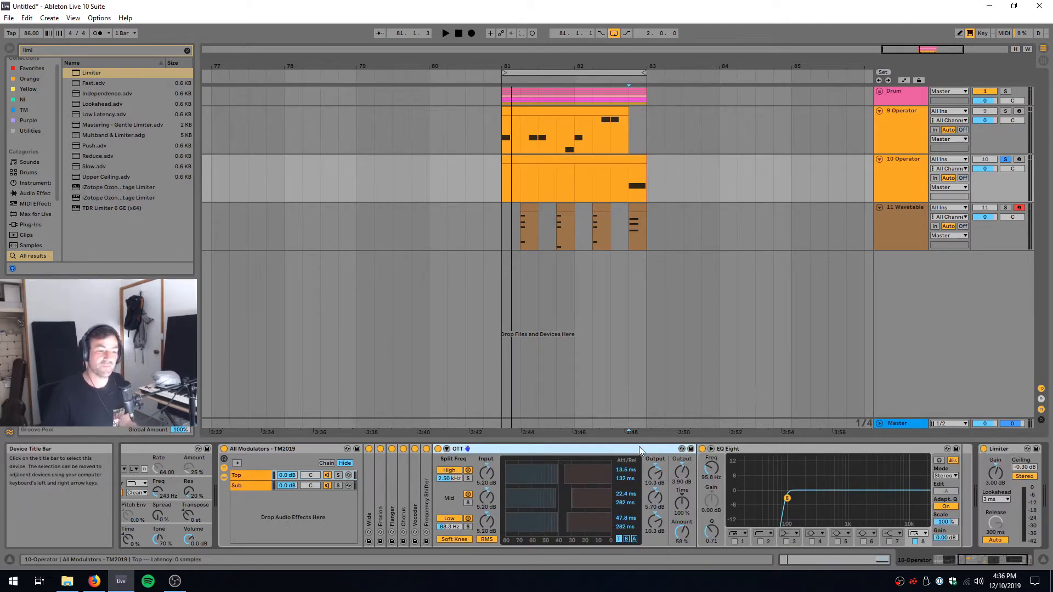
double_click(799, 449)
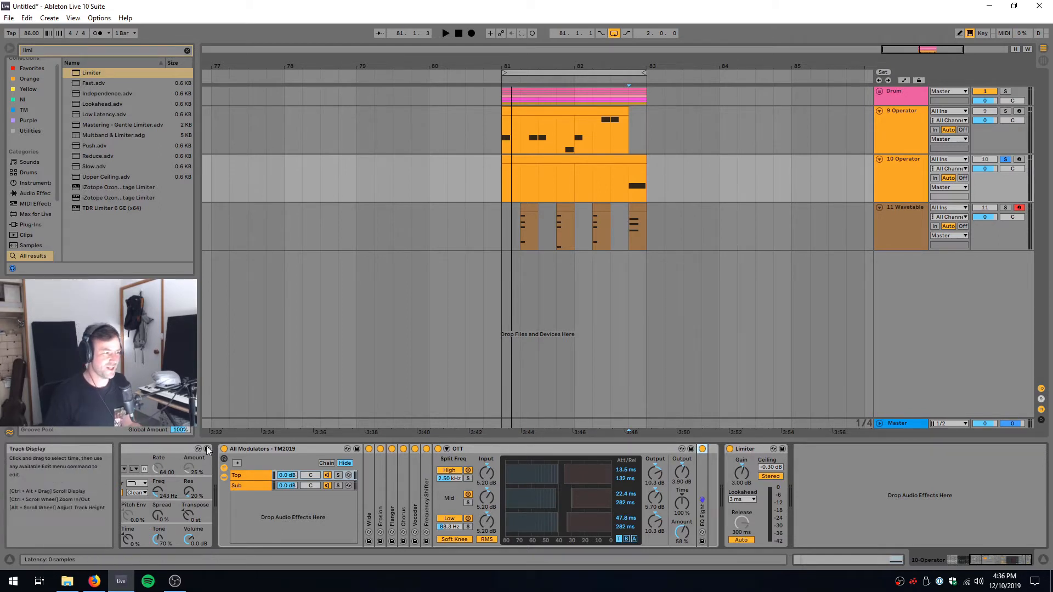
Compare the 10 Operator sound with the All Modulators rack bypassed and re-enabled during playback
left_click(224, 449)
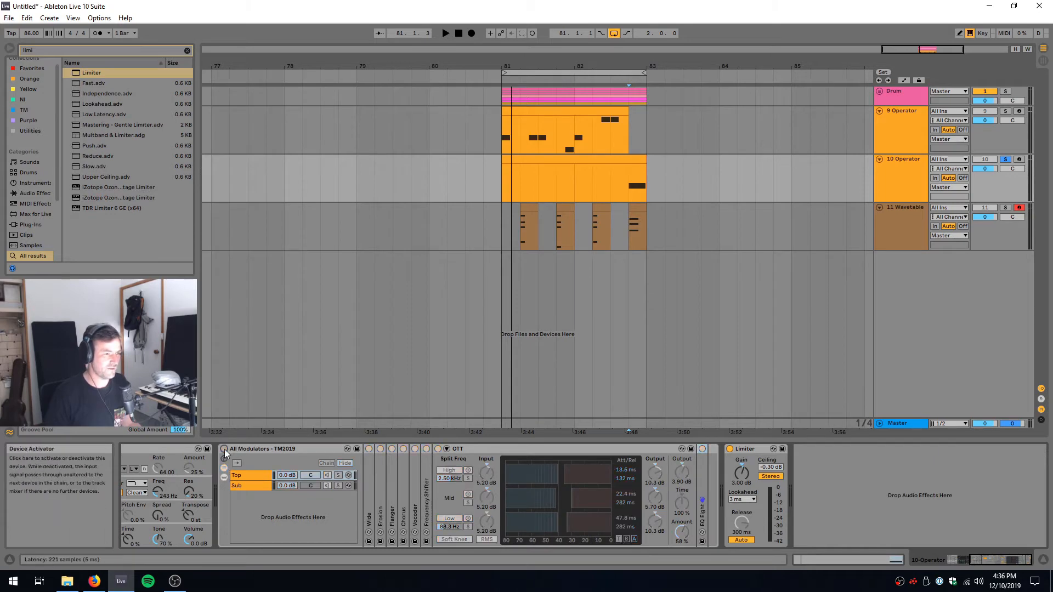
key("space")
left_click(225, 450)
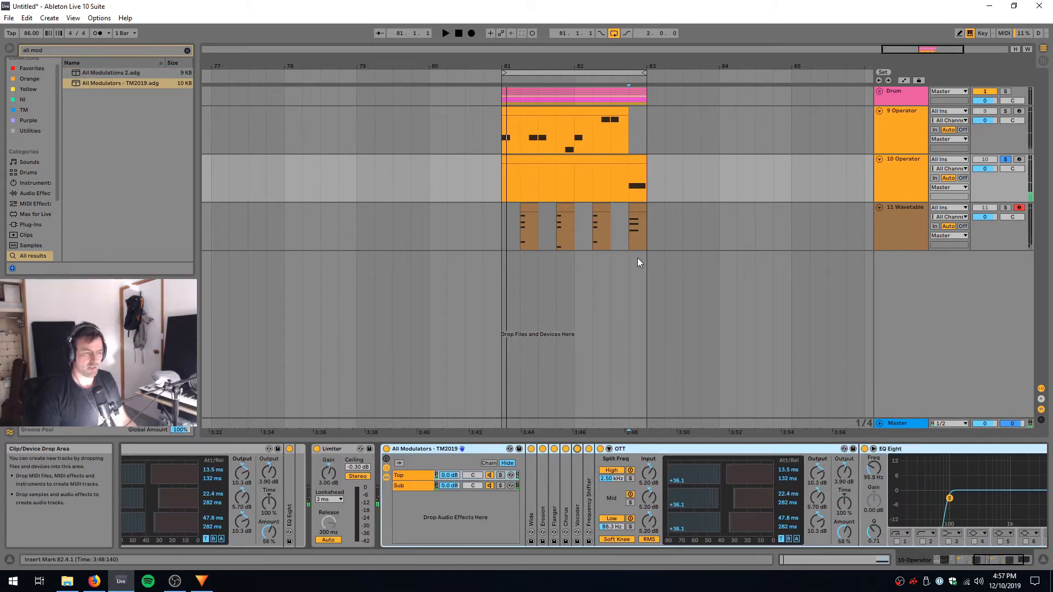
Turn off Erosion, Vocoder and Frequency Shifter in the 10 Operator rack and listen to the loop
left_click(638, 258)
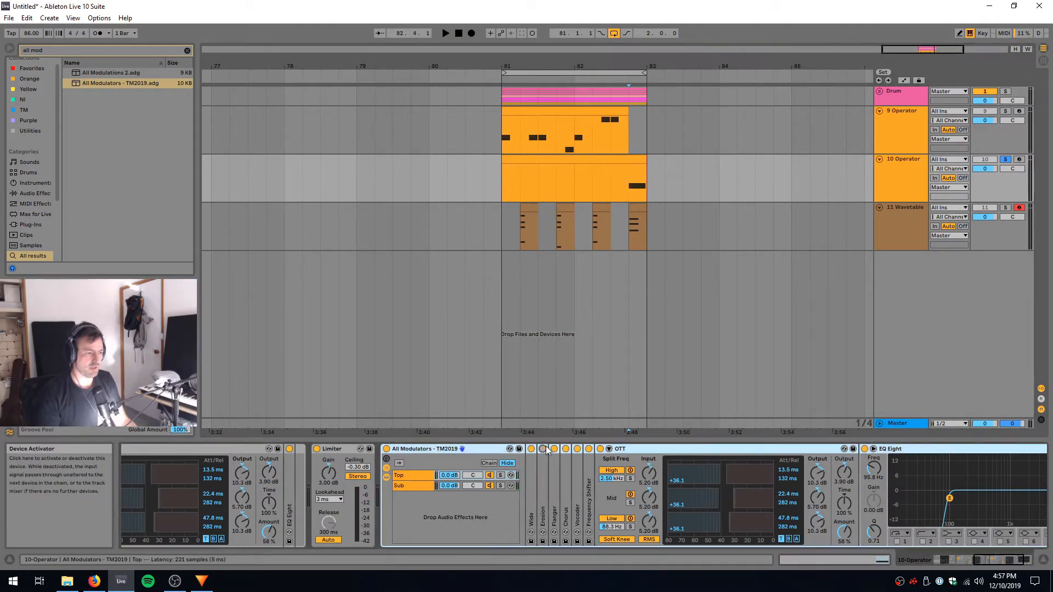
left_click(577, 449)
left_click(589, 449)
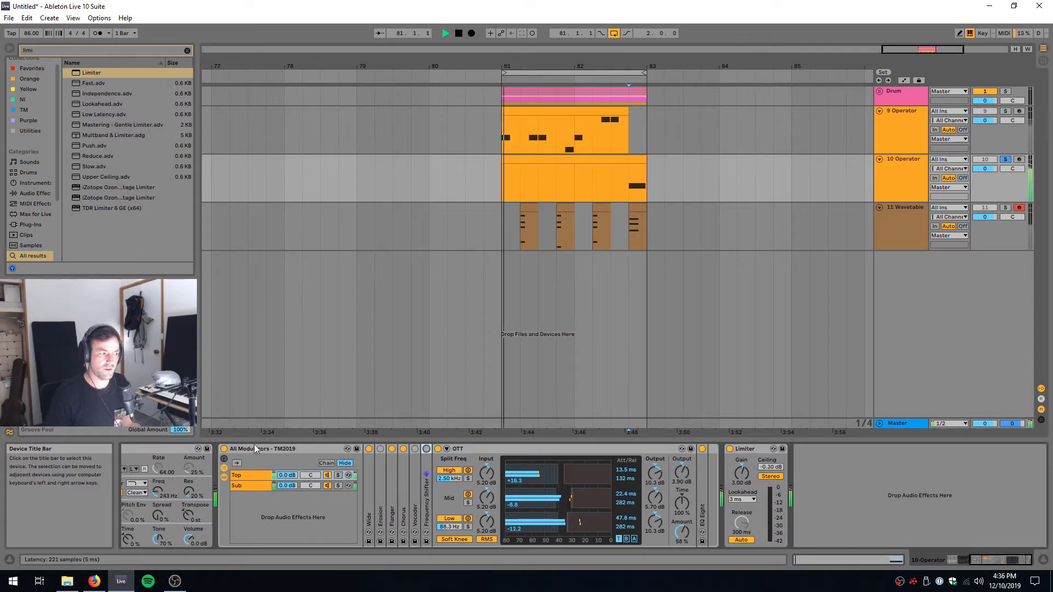
key("space")
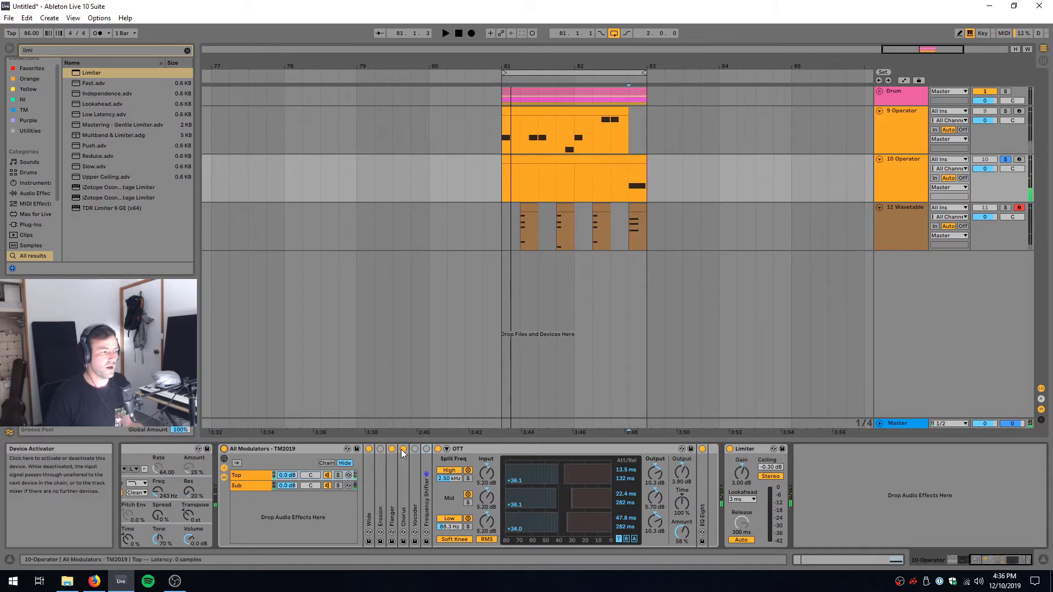
Set the Flanger's Dry/Wet to about 16.7% in the 10 Operator rack, collapse the device and listen to the result
double_click(393, 469)
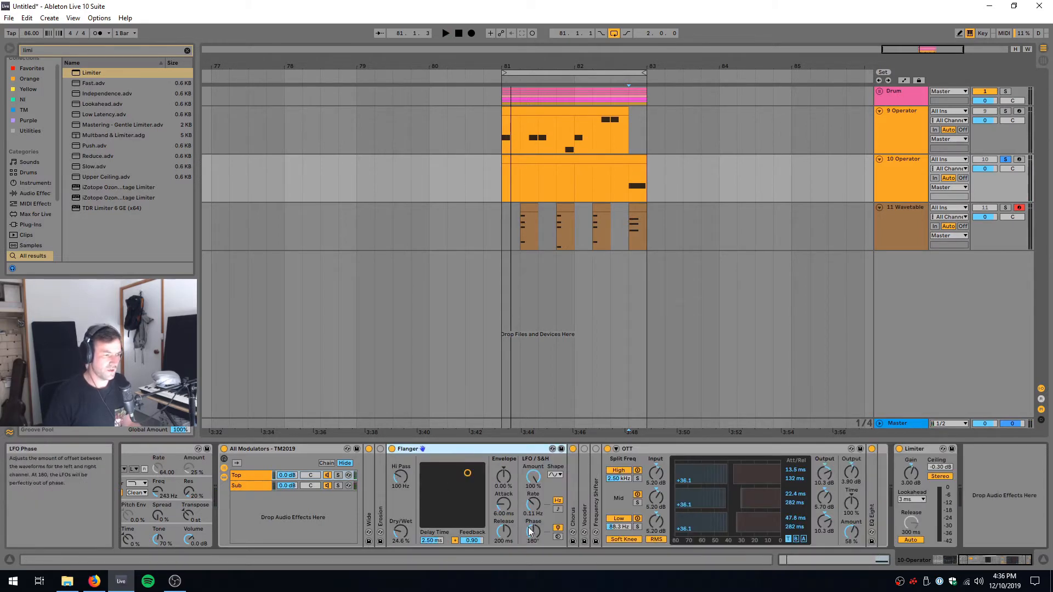
left_click_drag(405, 530, 405, 536)
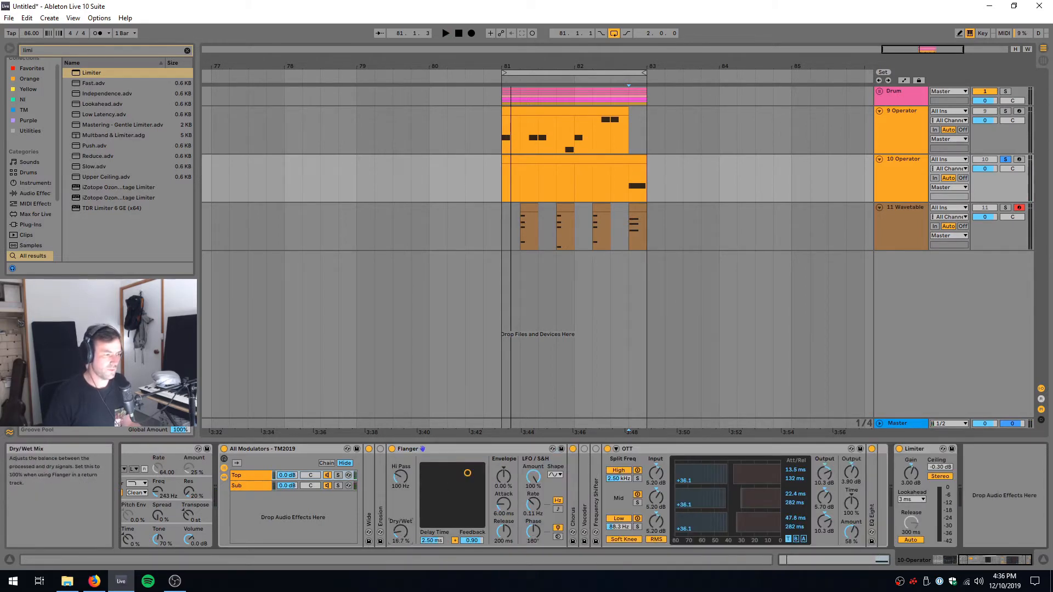
double_click(413, 449)
key("space")
key("space")
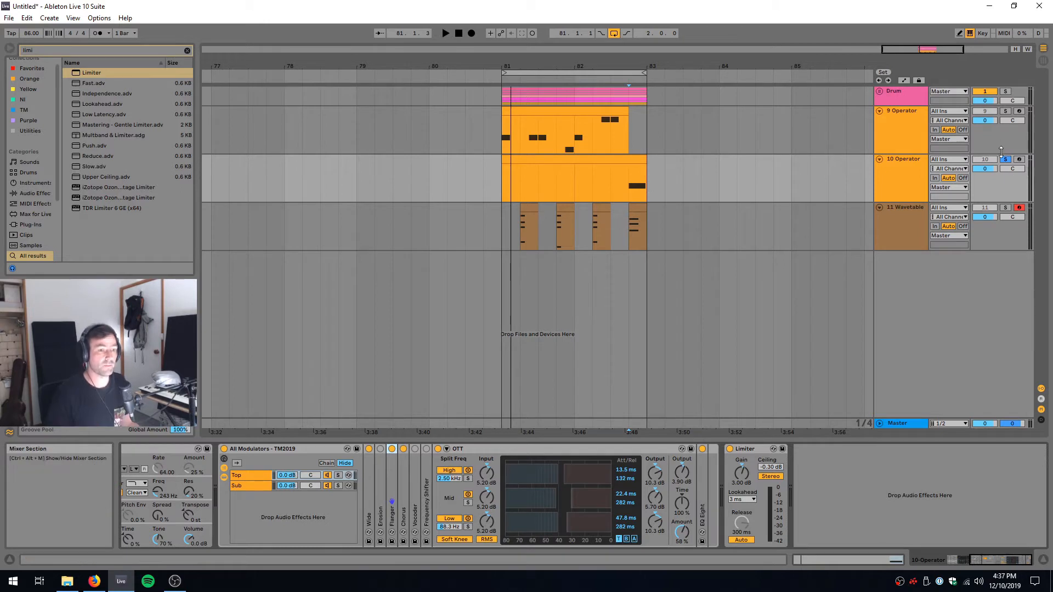
Solo the 11 Wavetable track instead of 10 Operator and play it from 81.2.1
left_click(889, 208)
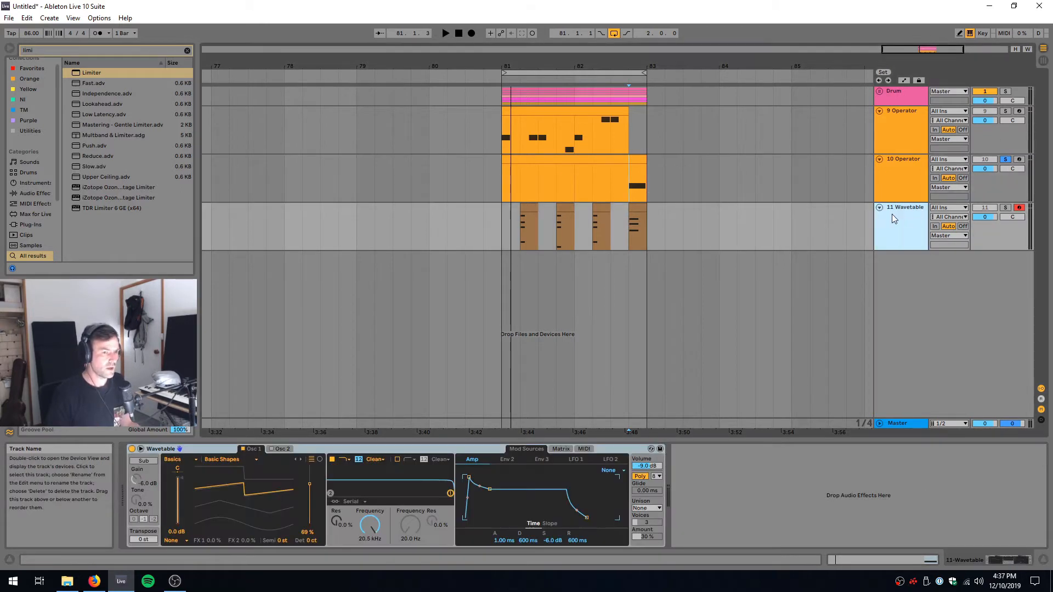
left_click(1005, 207)
left_click(520, 235)
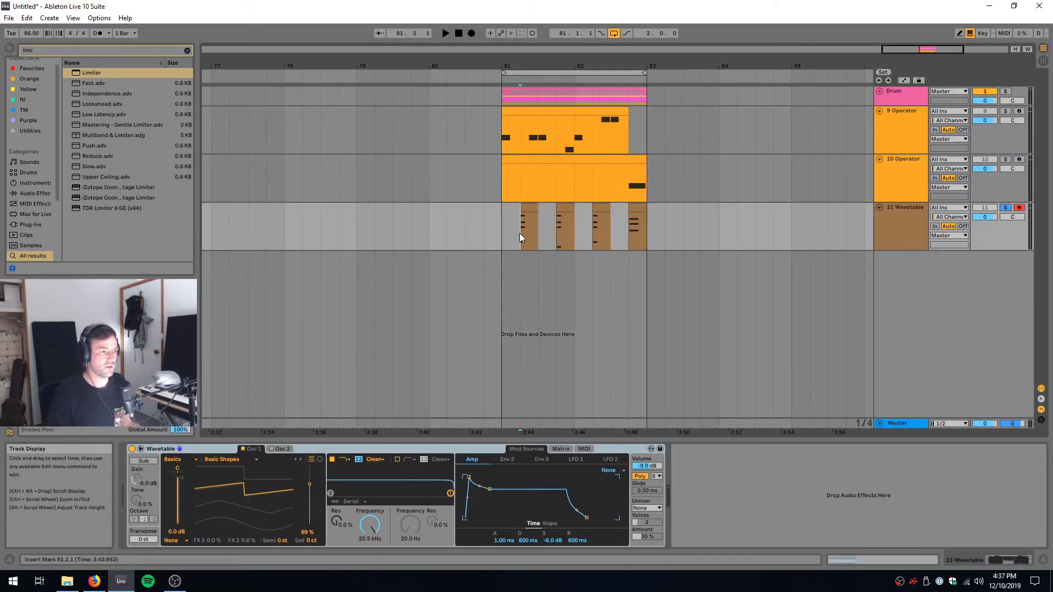
key("space")
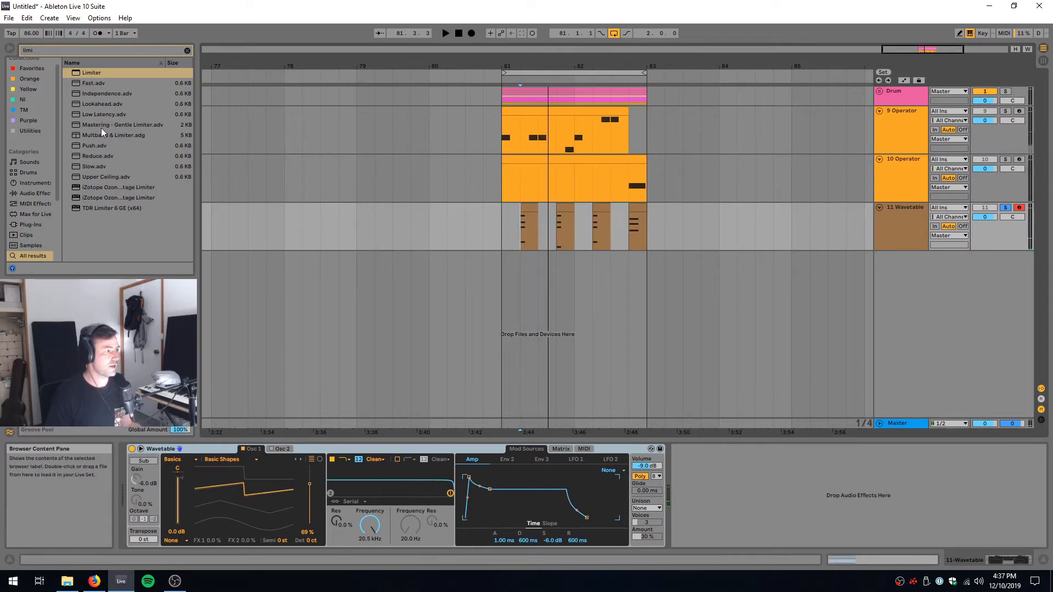
Find the All Modulators - TM2019 rack with "all mod", add it to 11 Wavetable, and turn off its Erosion and Vocoder
key("ctrl+f")
type("all mod")
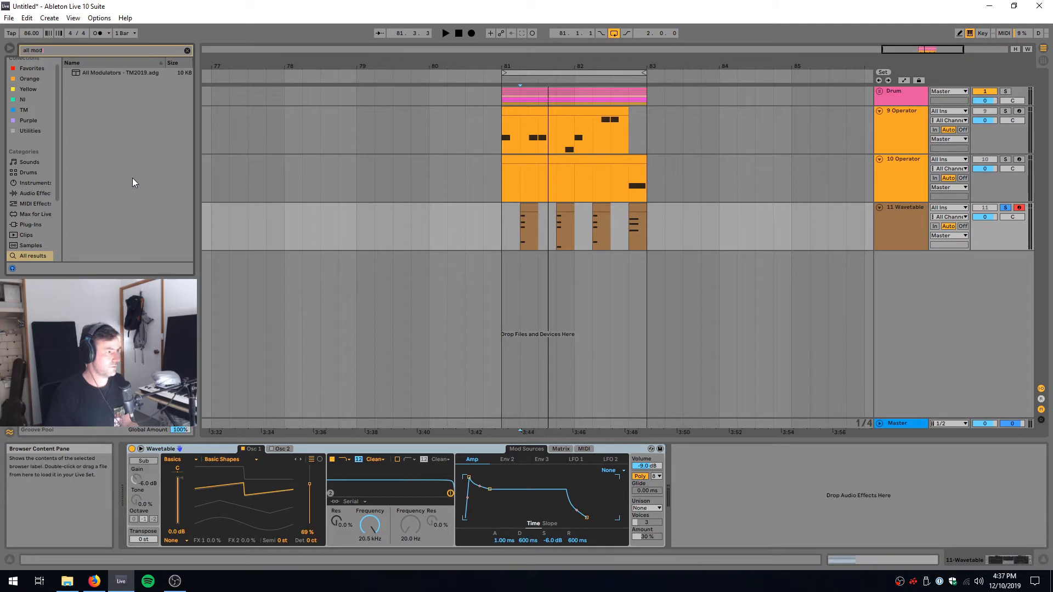
double_click(96, 69)
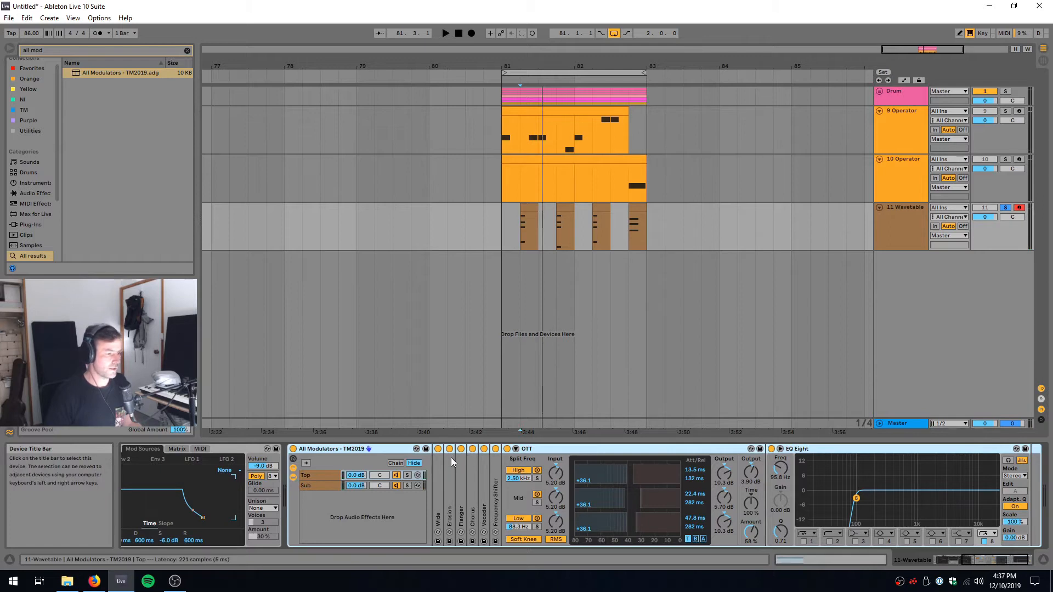
left_click(484, 449)
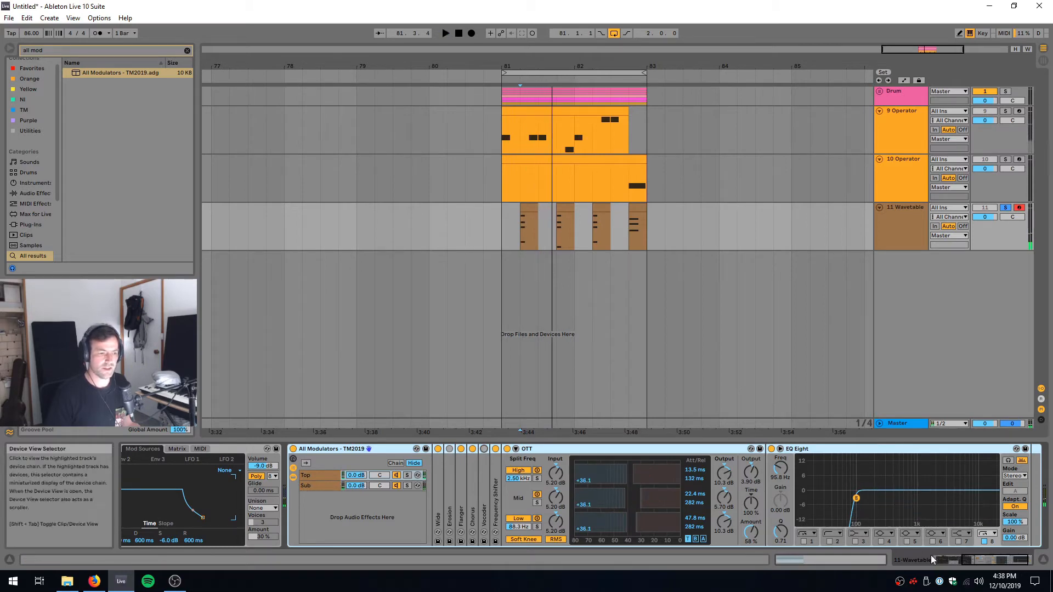
Take the 11 Wavetable track out of solo and play all tracks together from 81.1.1
key("space")
left_click(502, 212)
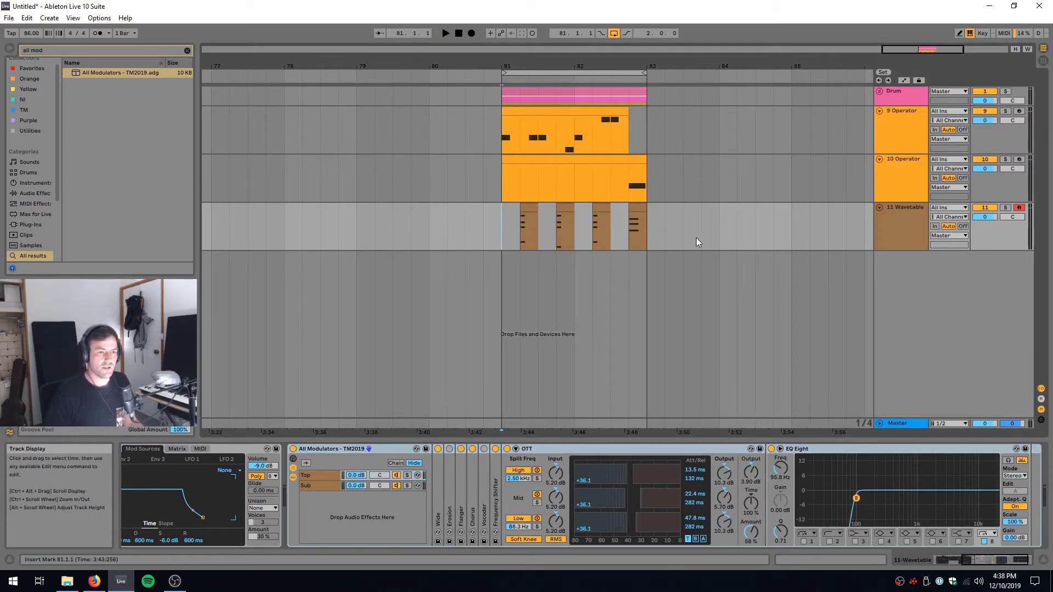
key("space")
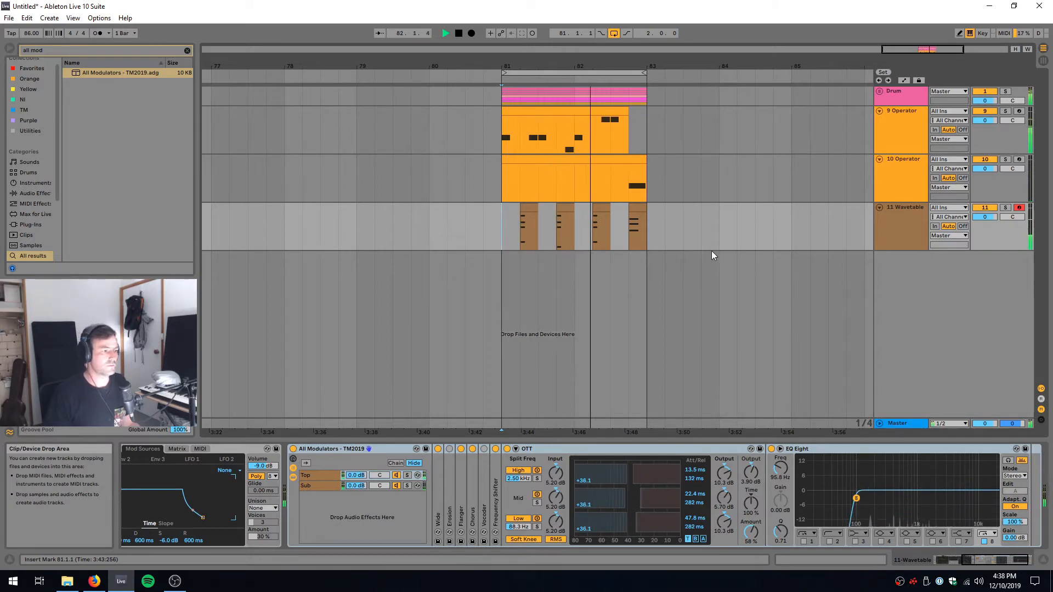
Bypass the All Modulators racks on 11 Wavetable and 10 Operator, play the loop without them, and switch them back on
key("space")
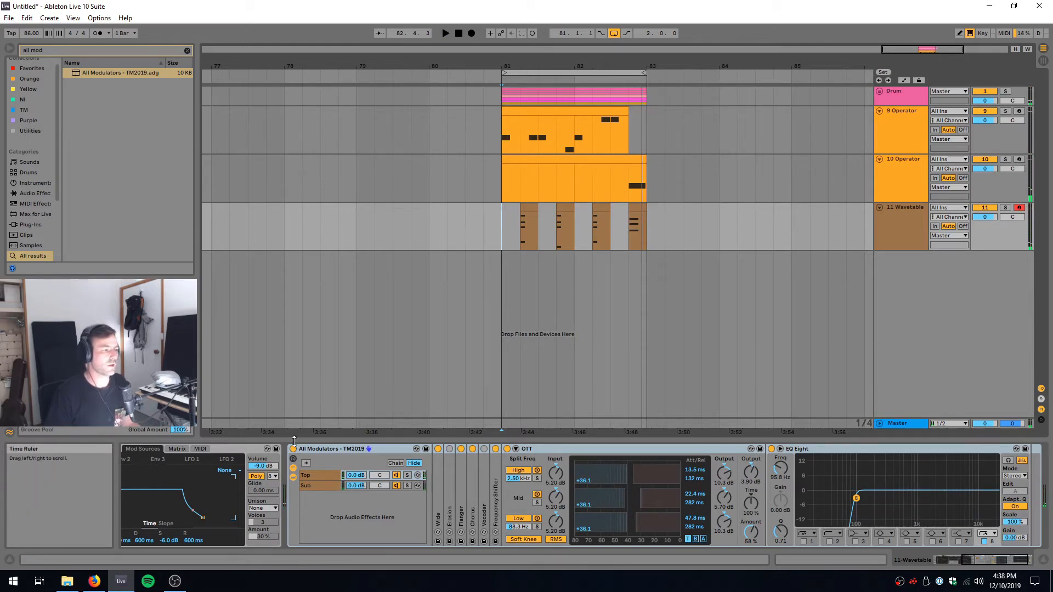
left_click(293, 450)
left_click(921, 196)
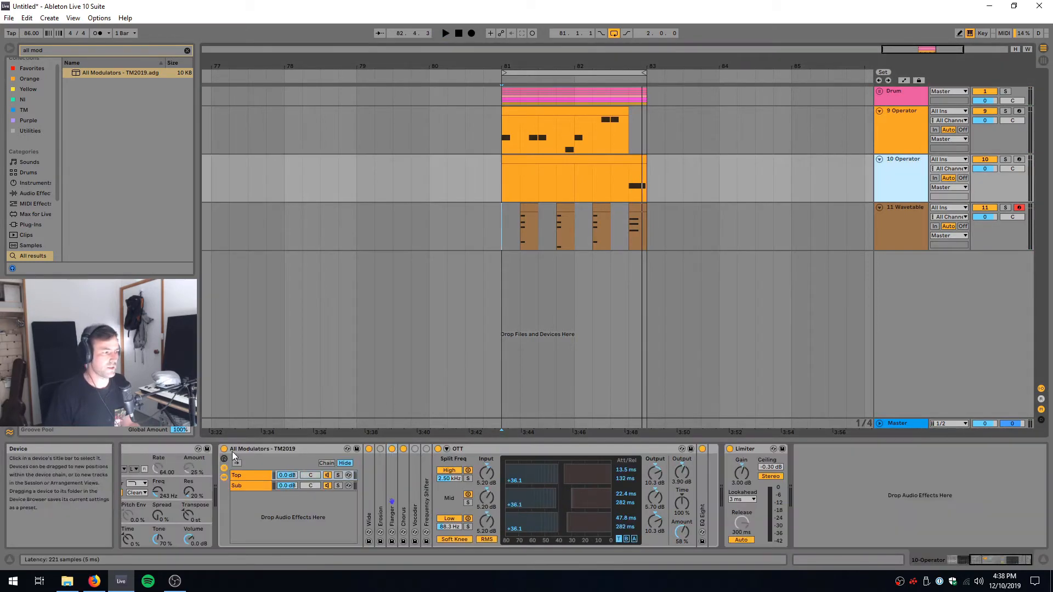
key("space")
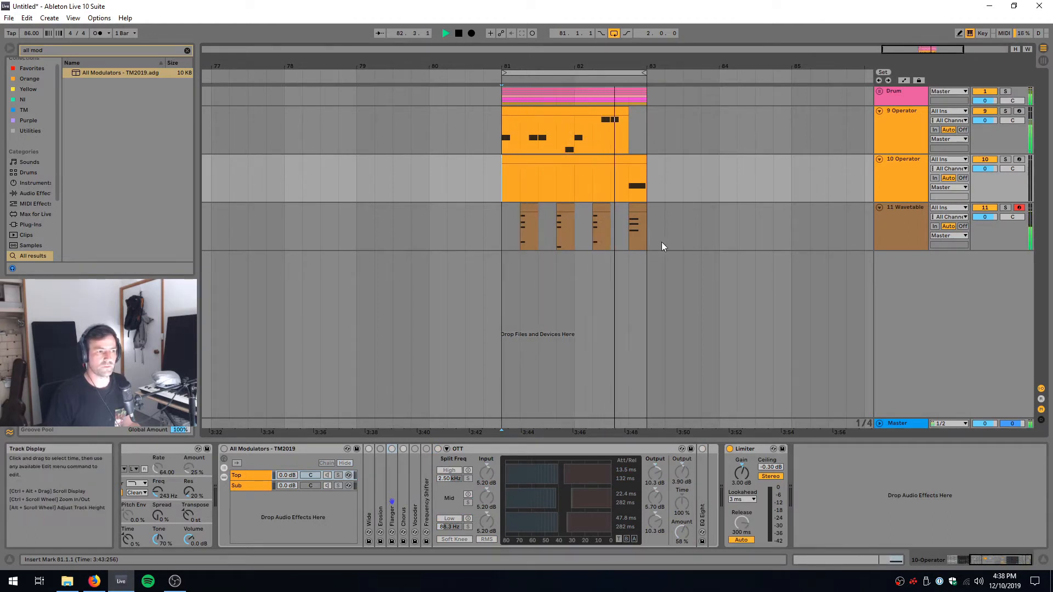
key("space")
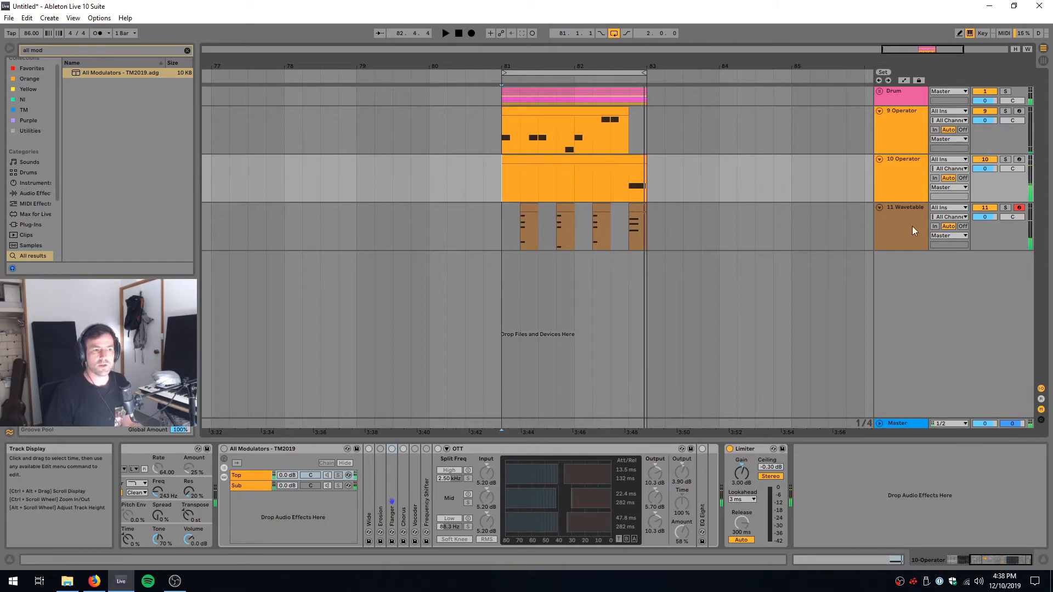
left_click(902, 181)
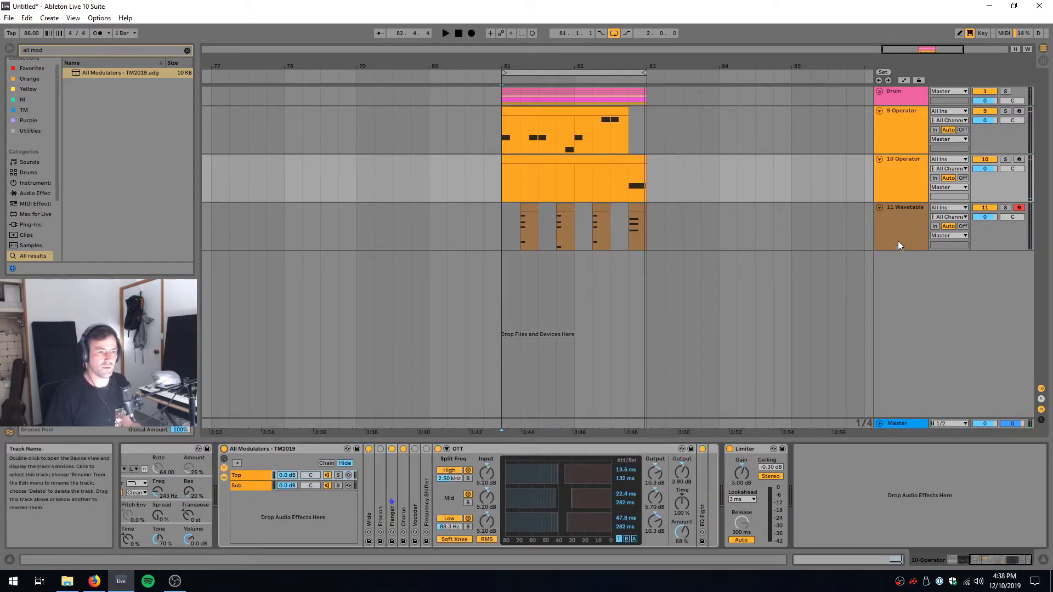
Delete the All Modulators rack from 11 Wavetable and listen to the dry track soloed from 81.2.1
key("Down")
left_click(573, 244)
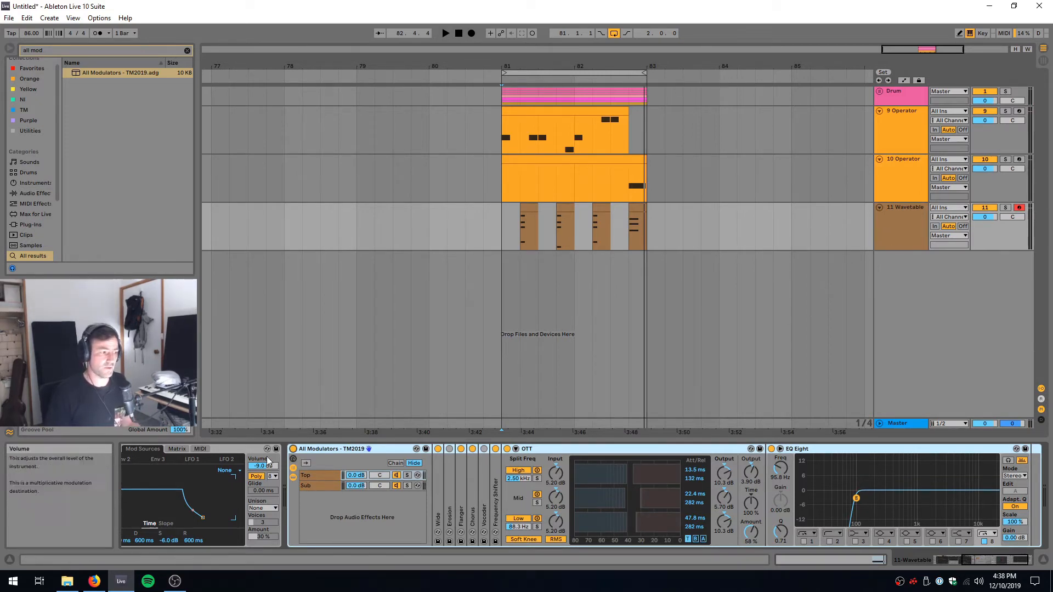
key("Delete")
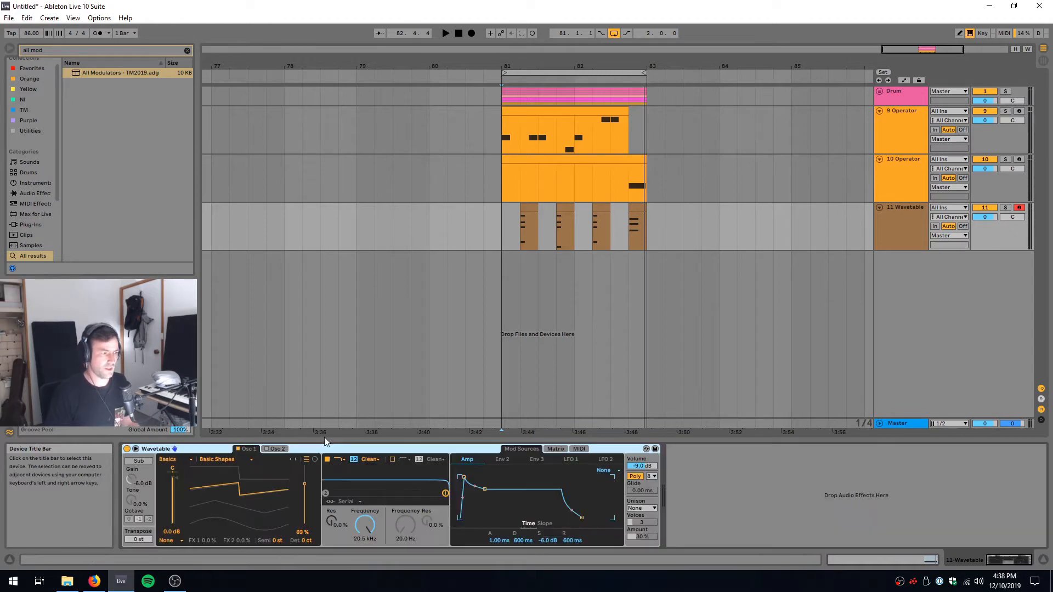
left_click(519, 236)
left_click(1007, 208)
key("space")
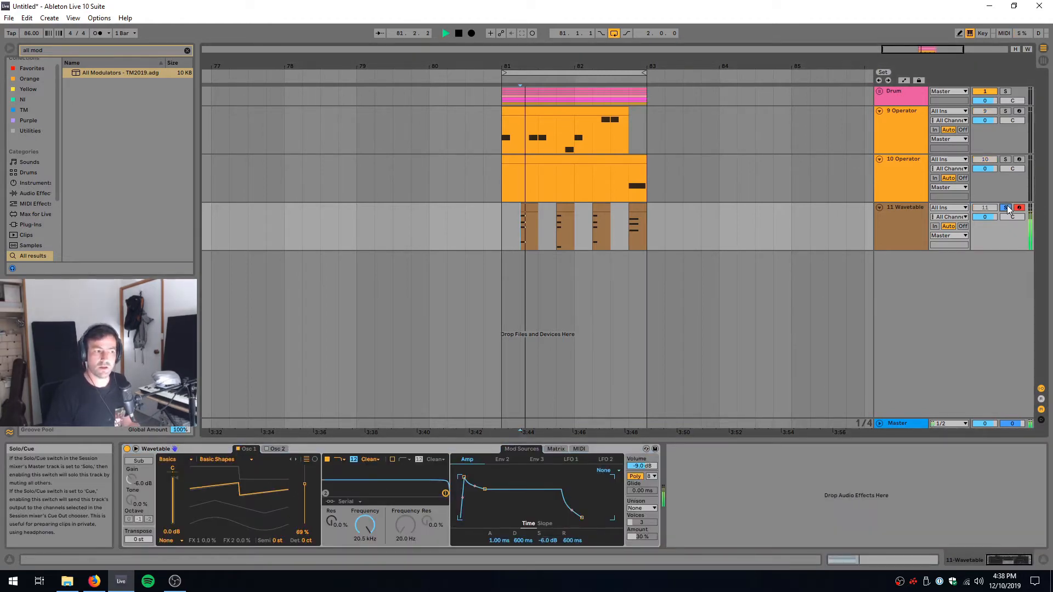
left_click(1006, 208)
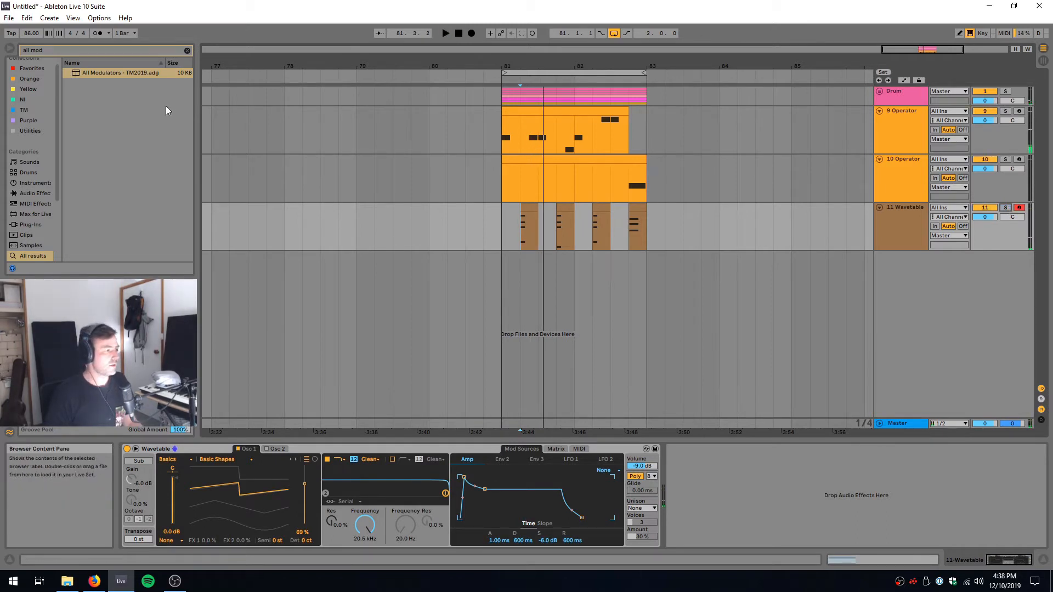
Clear the browser search, list the audio effects, and add an Auto Filter and an Auto Pan to 11 Wavetable
key("ctrl+f")
key("BackSpace")
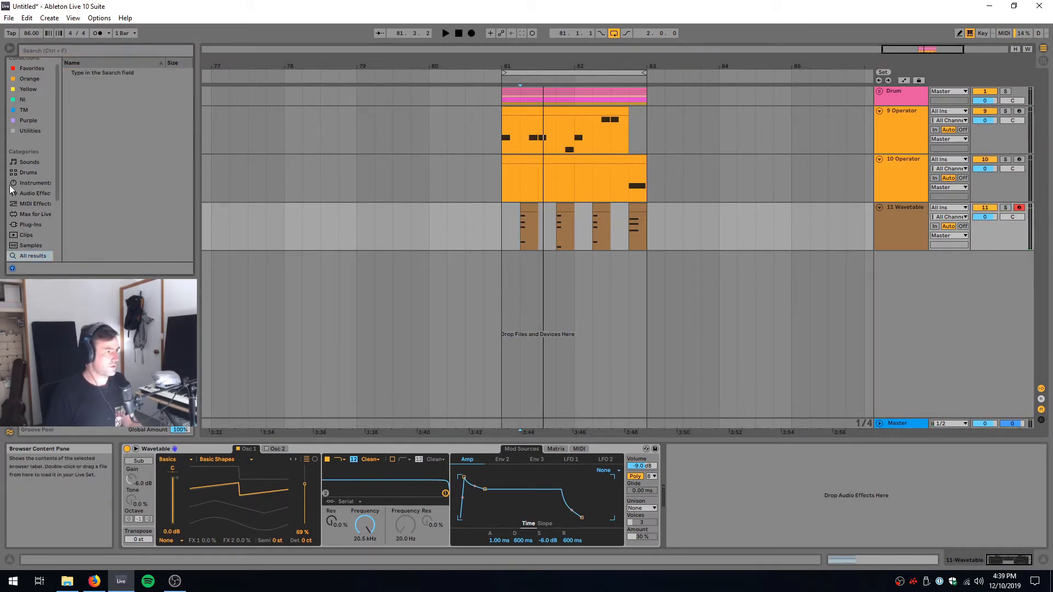
left_click(32, 197)
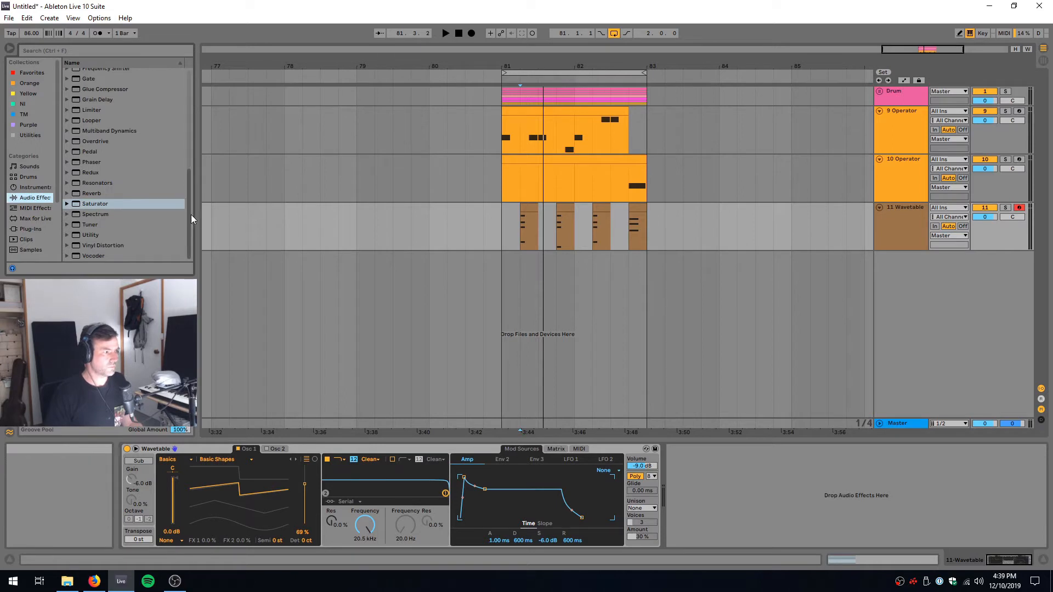
left_click_drag(191, 215, 192, 91)
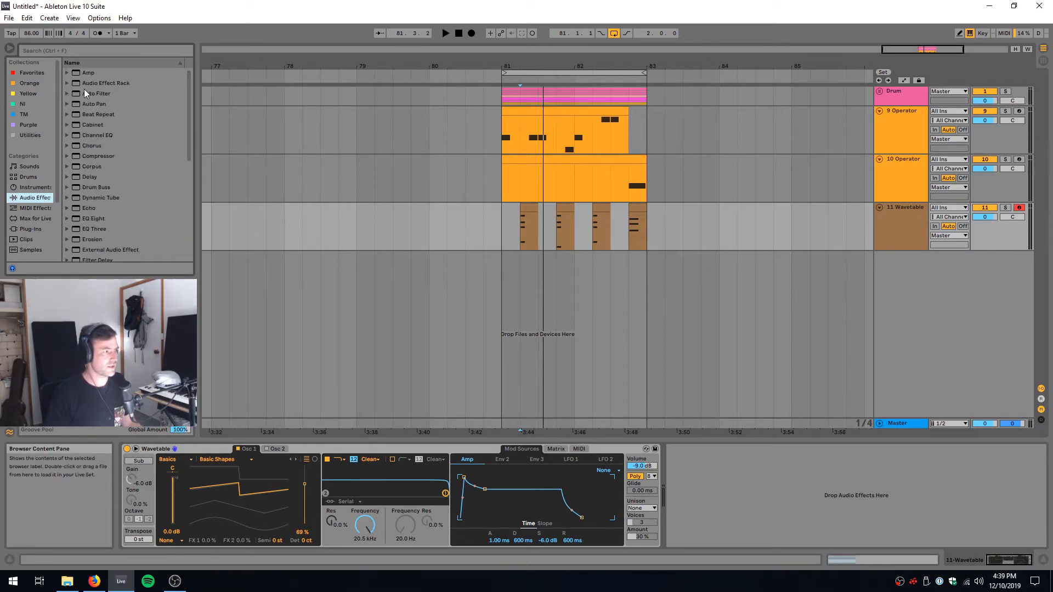
left_click_drag(86, 94, 701, 493)
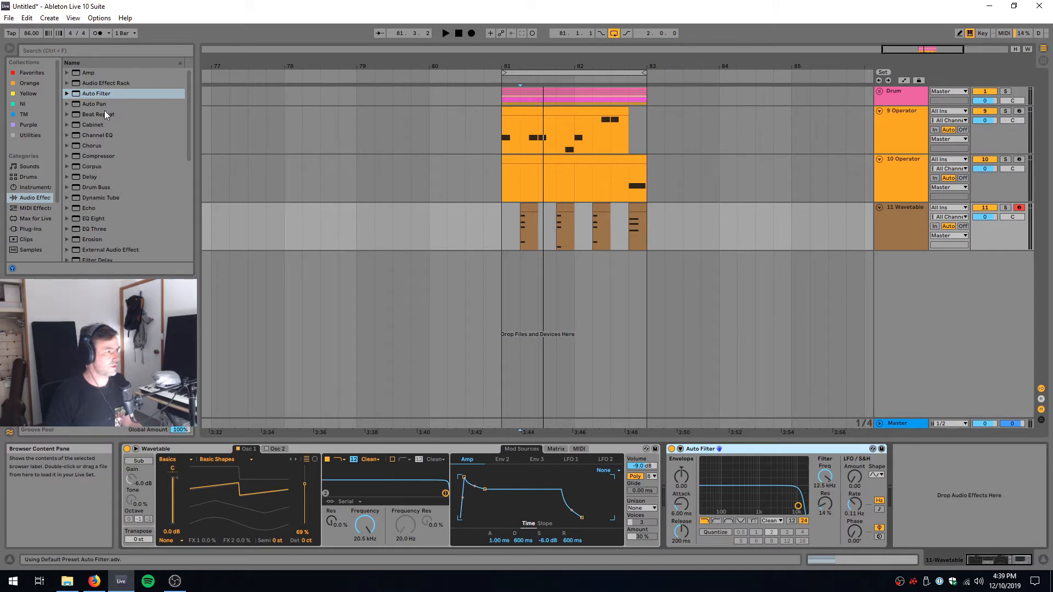
left_click(84, 106)
double_click(84, 106)
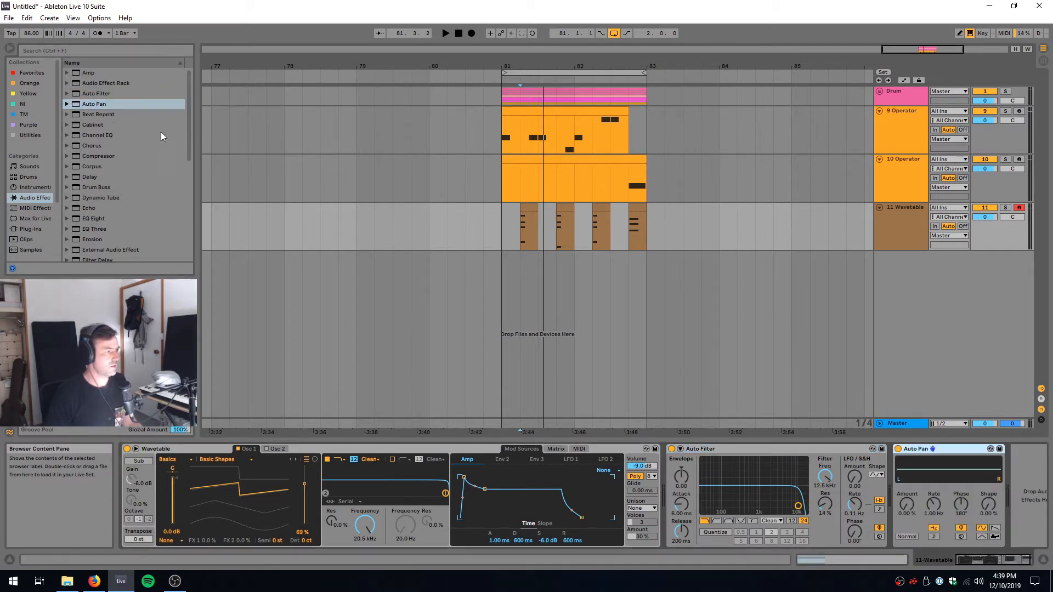
Add a Chorus and a Flanger after the Auto Pan on 11 Wavetable, leaving Erosion out
double_click(89, 146)
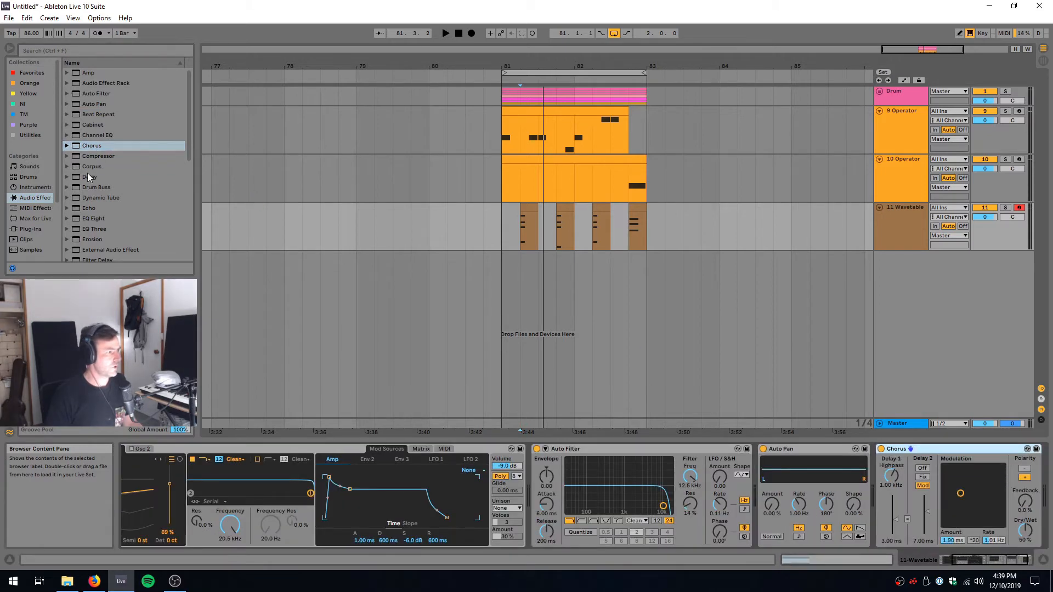
left_click_drag(187, 143, 189, 176)
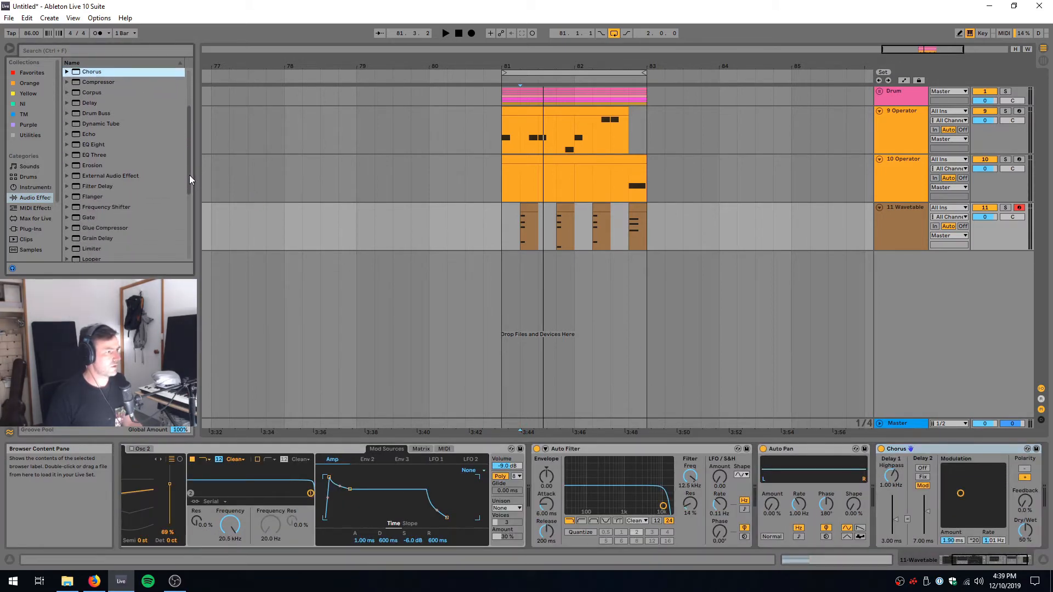
double_click(91, 165)
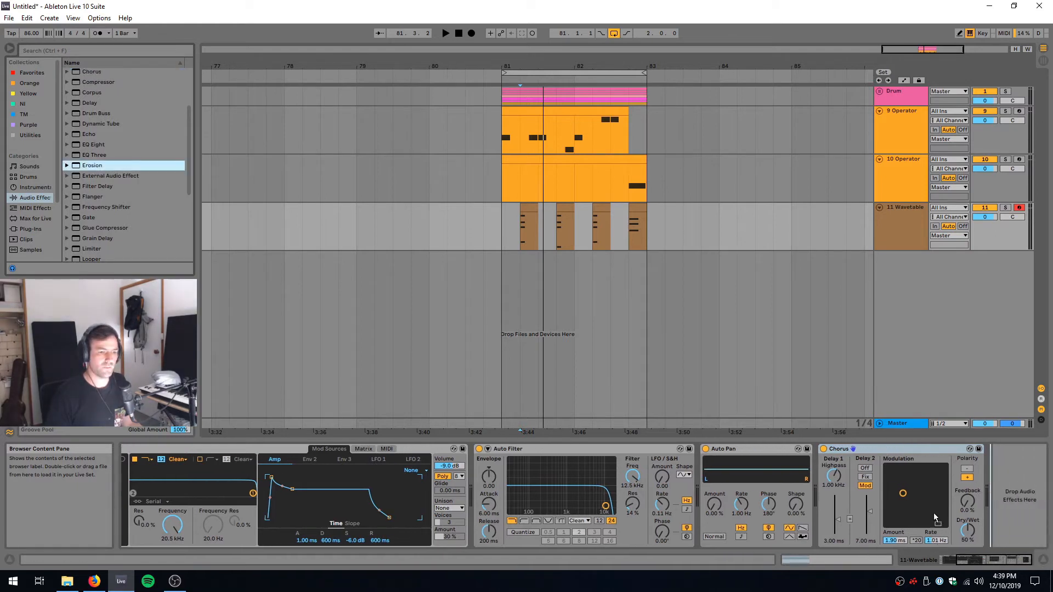
left_click_drag(91, 166, 95, 170)
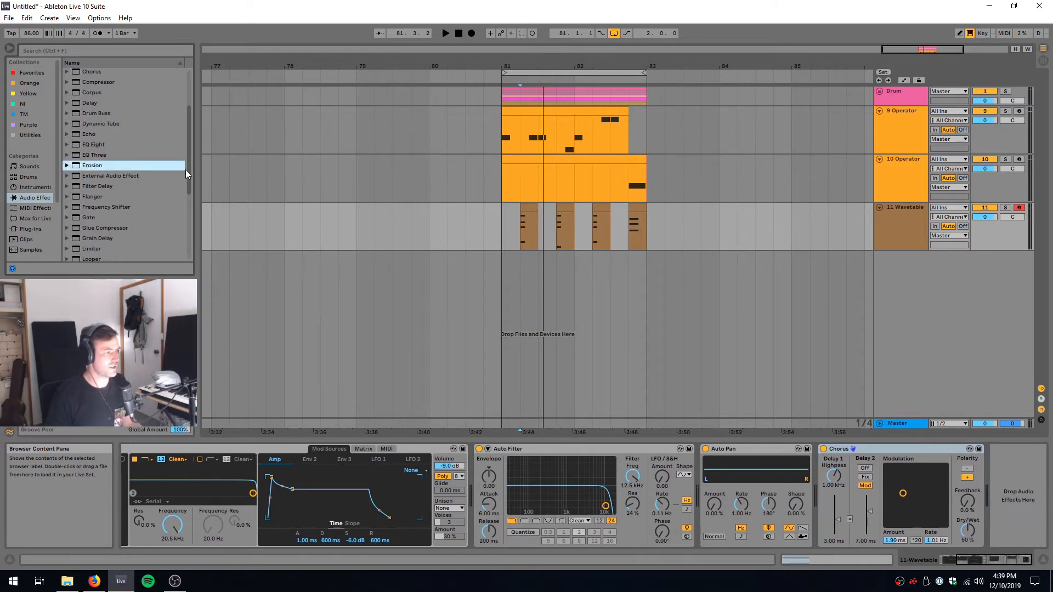
left_click_drag(189, 171, 189, 198)
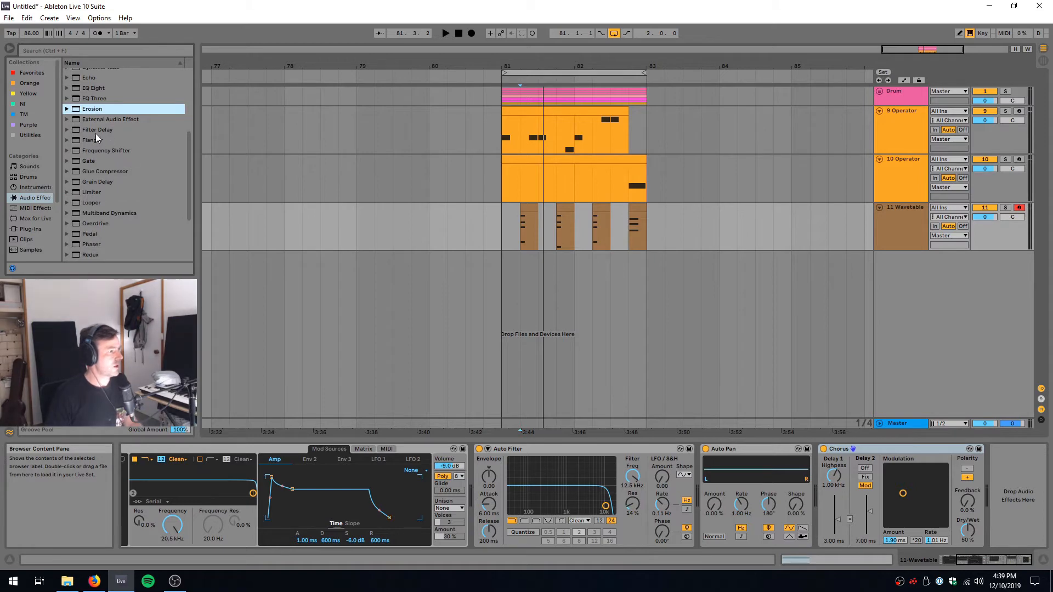
left_click_drag(93, 140, 212, 222)
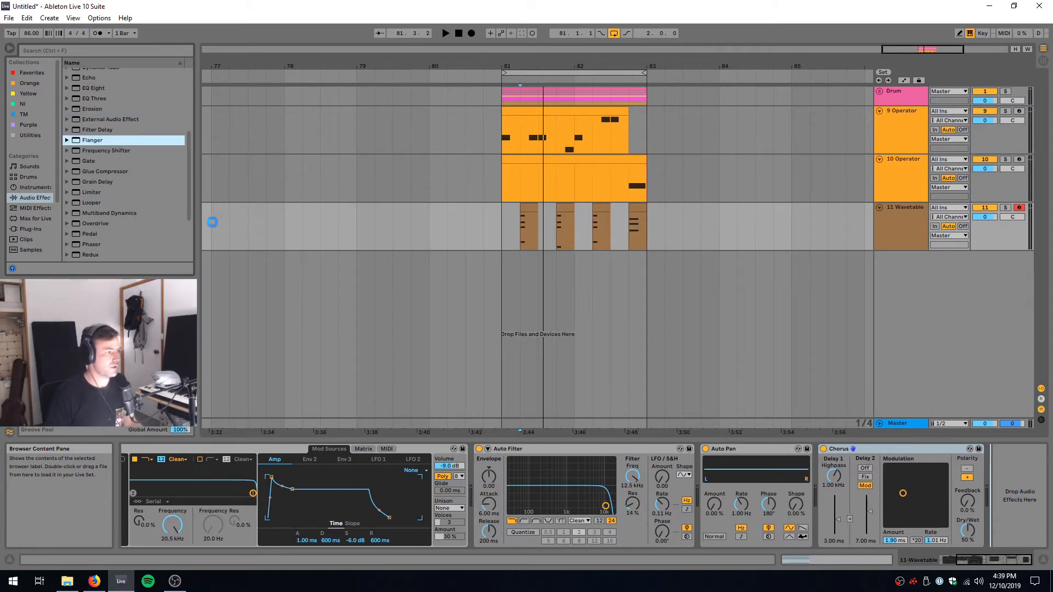
Add a Phaser and a Vocoder to the end of the 11 Wavetable device chain
left_click_drag(190, 160, 192, 198)
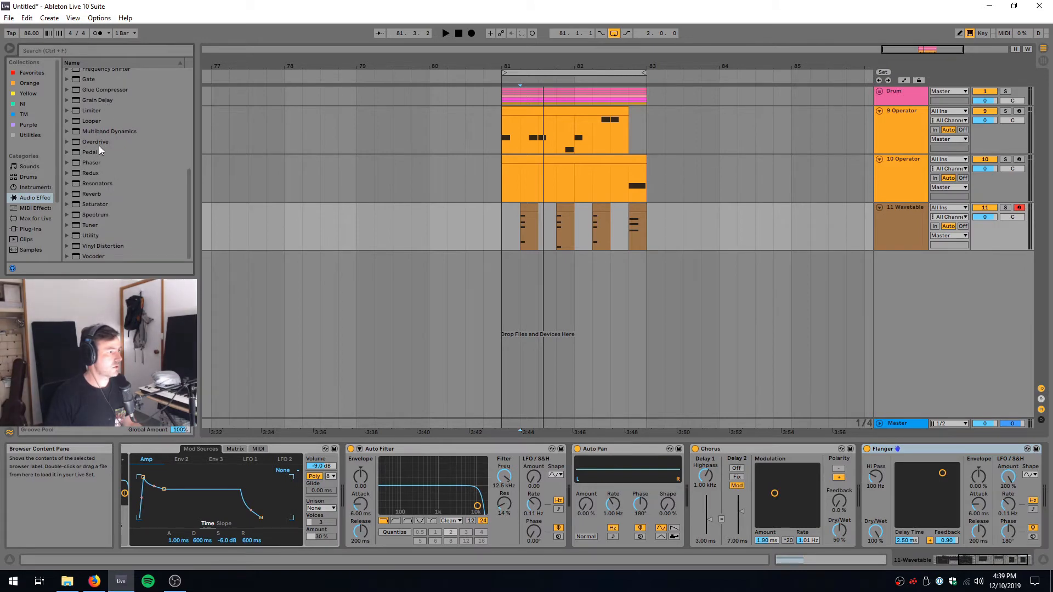
left_click(93, 163)
scroll(1043, 490, "right", 1)
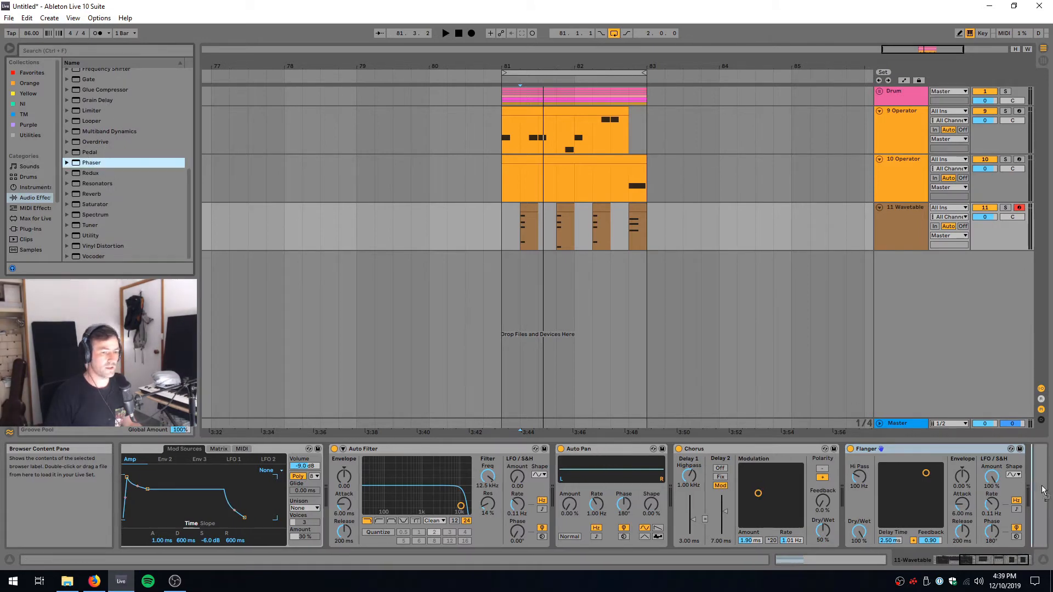
left_click_drag(1043, 487, 1039, 490)
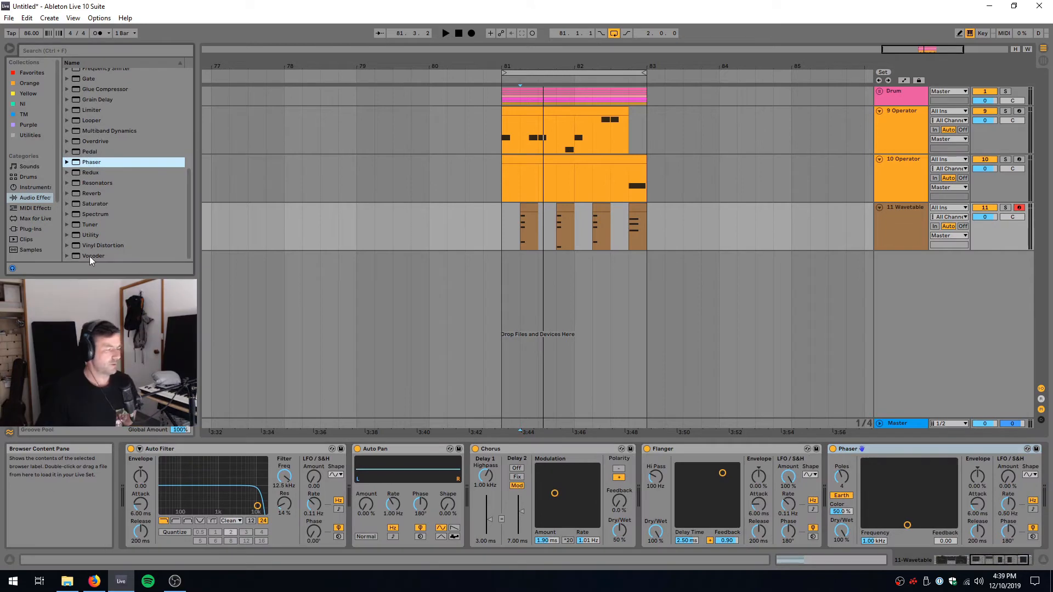
left_click_drag(90, 256, 1010, 505)
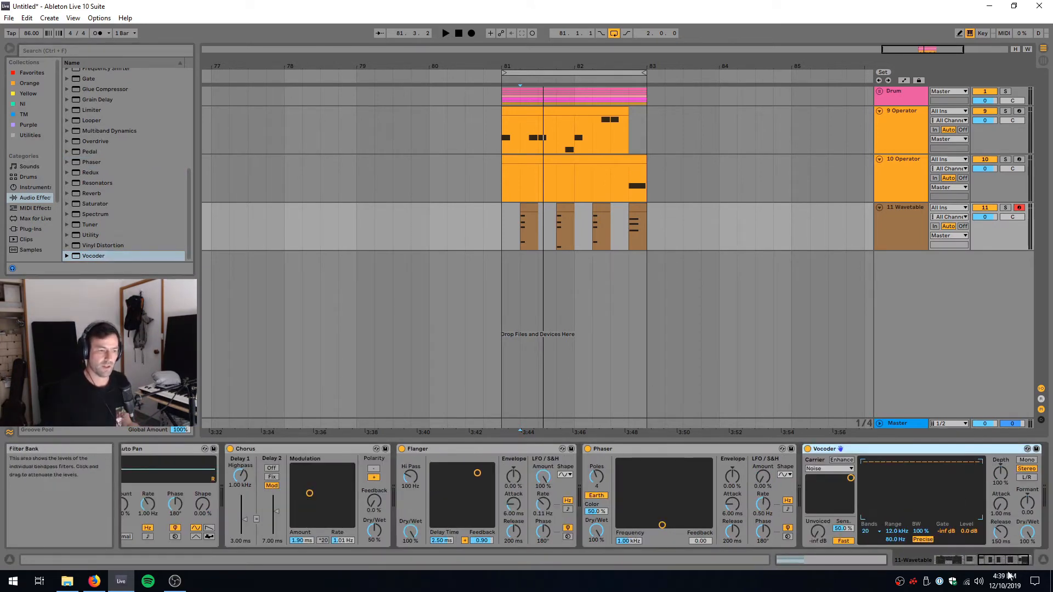
Solo the 11 Wavetable track and play it from 81.2.1 through the new effects
left_click_drag(1021, 562, 999, 560)
left_click(519, 228)
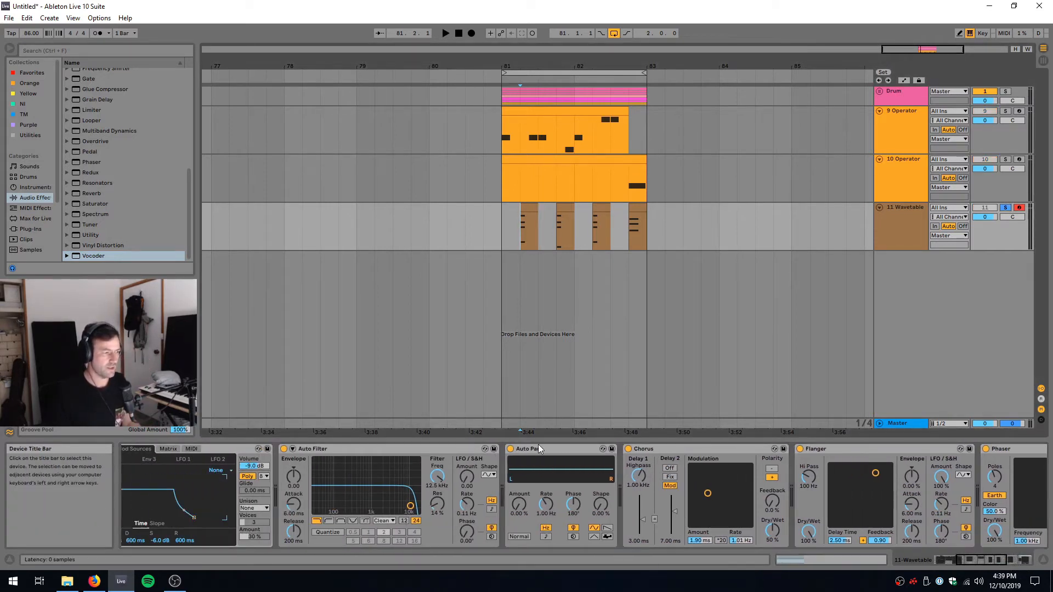
key("space")
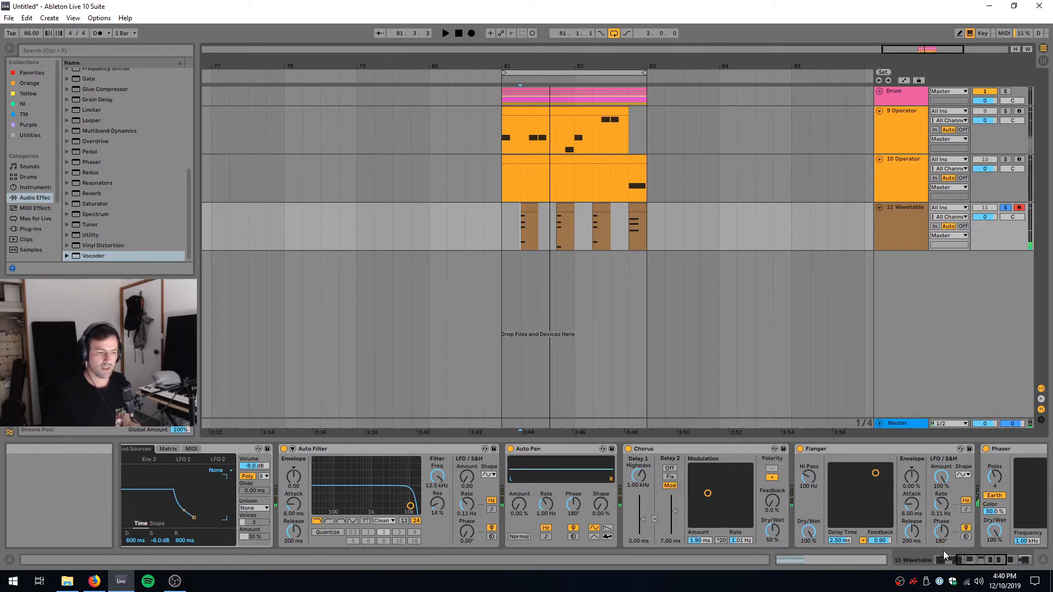
Set the Vocoder's carrier to Modulator with Enhance on, and listen to the soloed track
left_click_drag(972, 561, 1041, 558)
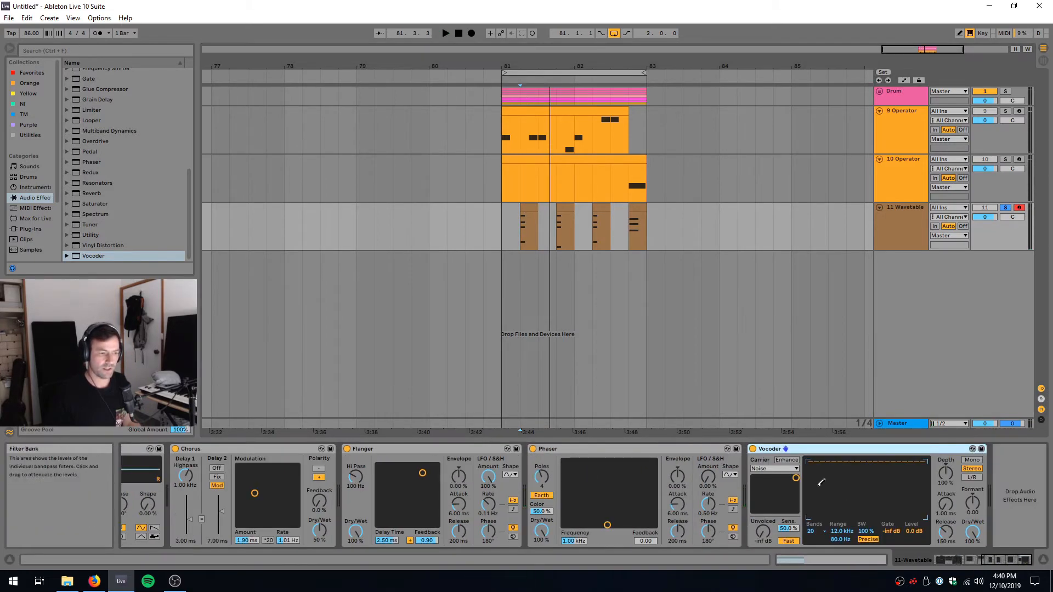
left_click(794, 470)
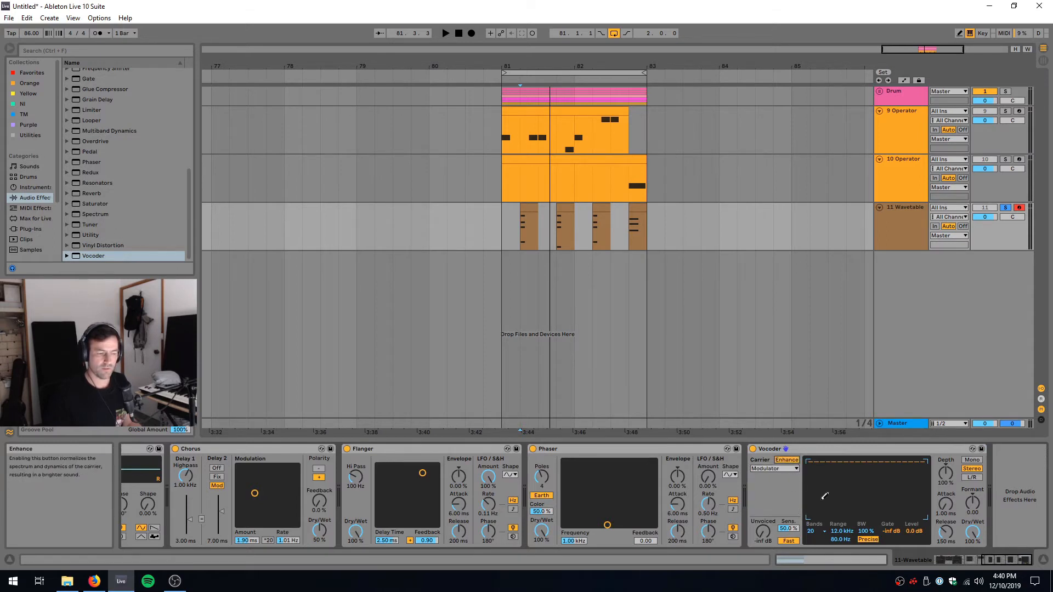
key("space")
key("space")
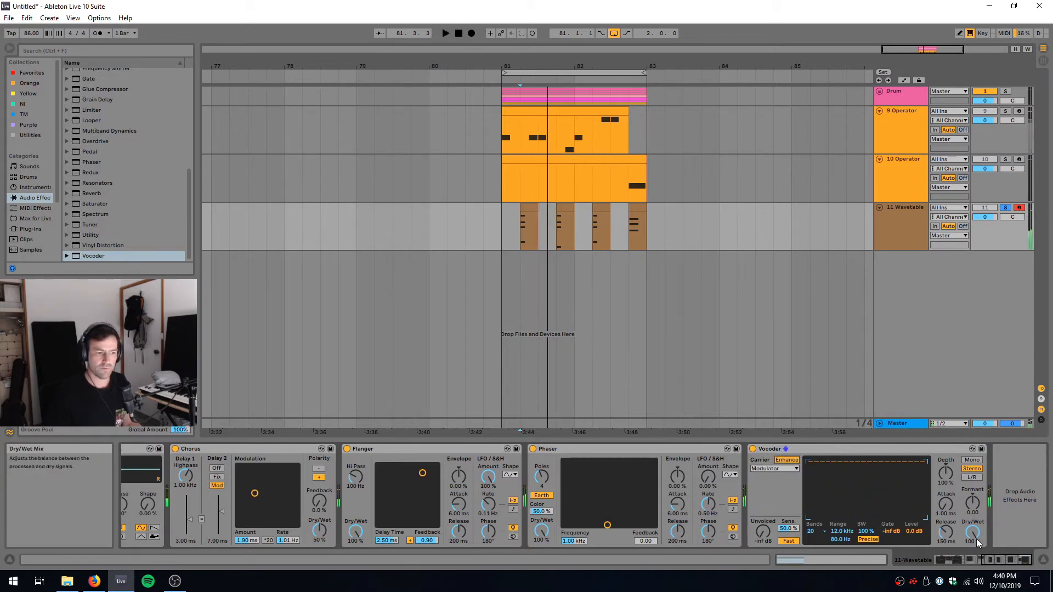
Lower the Auto Filter's cutoff frequency to about 524 Hz and raise its resonance while playing from 81.2.1
left_click_drag(1019, 558, 993, 556)
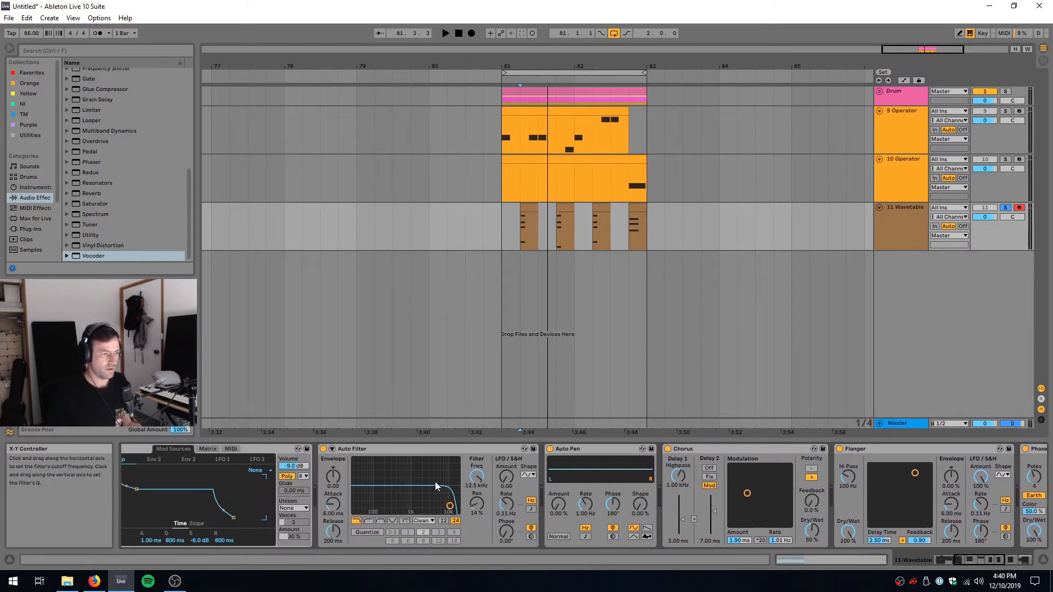
left_click(519, 239)
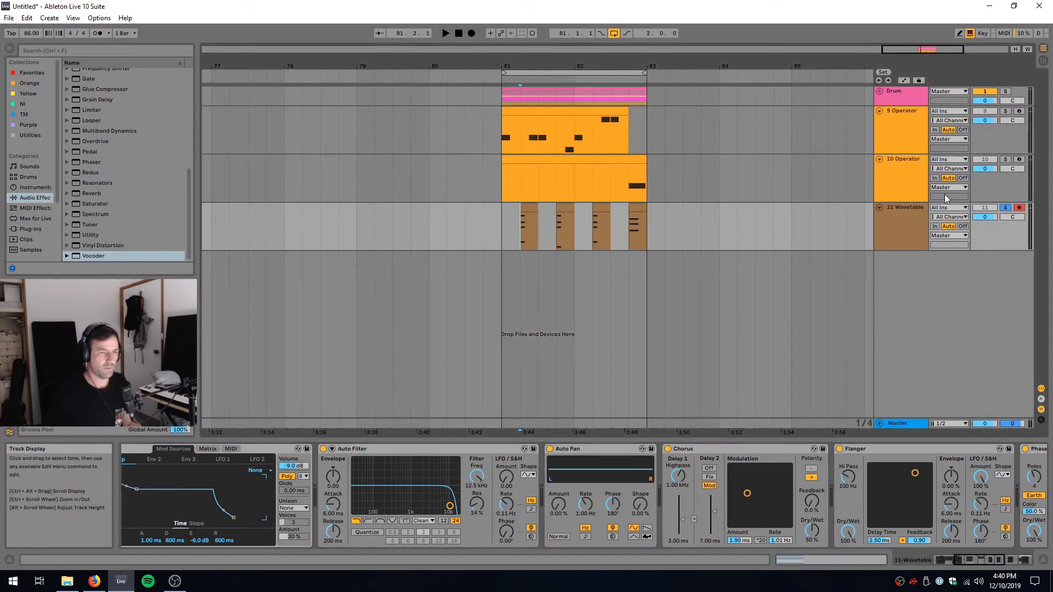
key("space")
key("space")
mouse_move(477, 476)
left_mouse_down()
mouse_move(476, 508)
mouse_move(476, 497)
left_mouse_up()
key("space")
key("space")
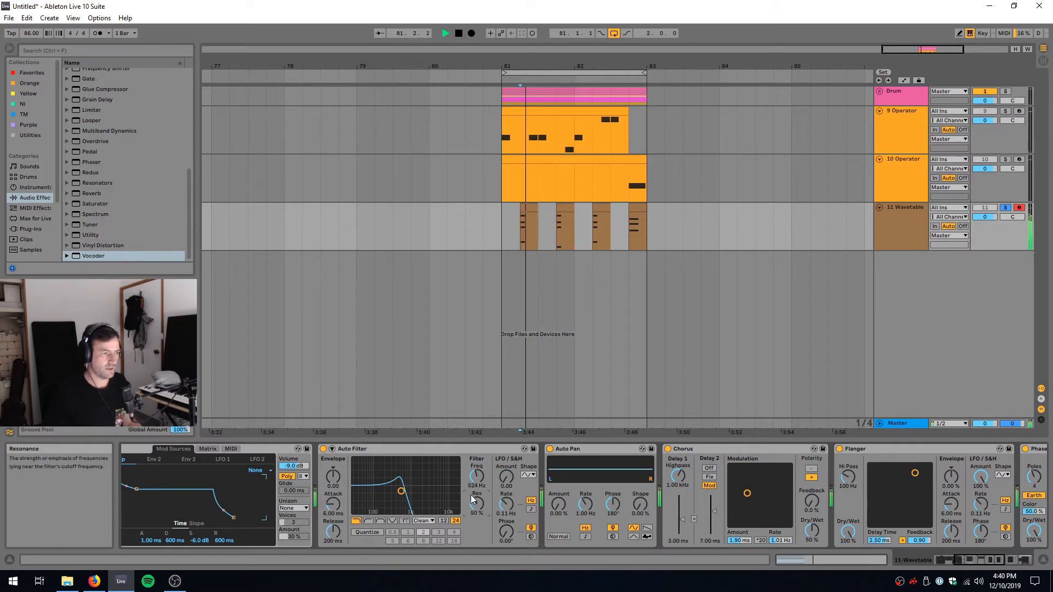
Set the Auto Filter's LFO amount to 18.6 and rate to 0.58 Hz while listening, and raise its cutoff to 1.76 kHz
key("space")
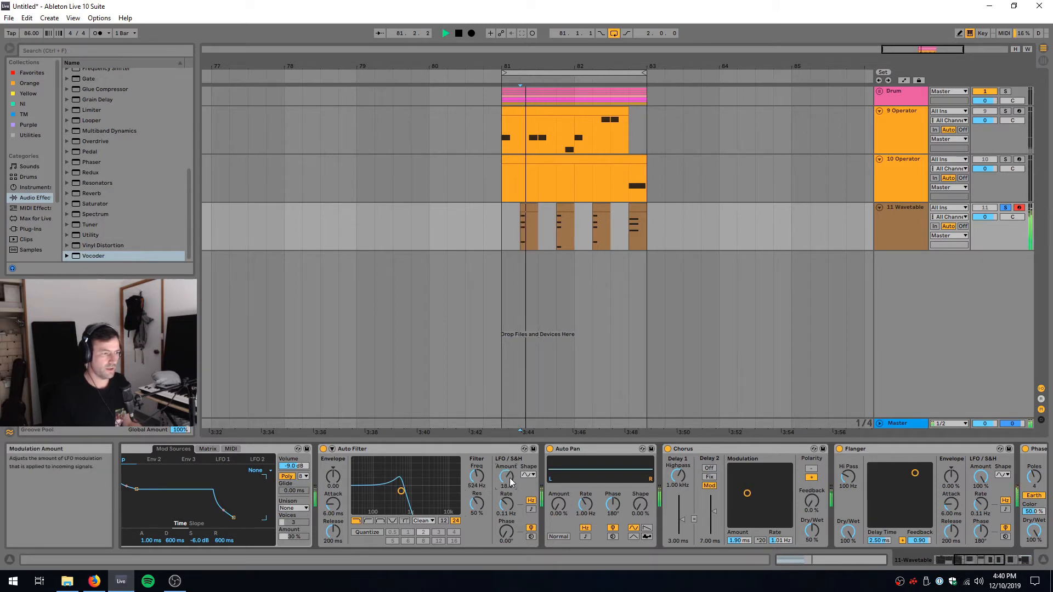
key("space")
key("space")
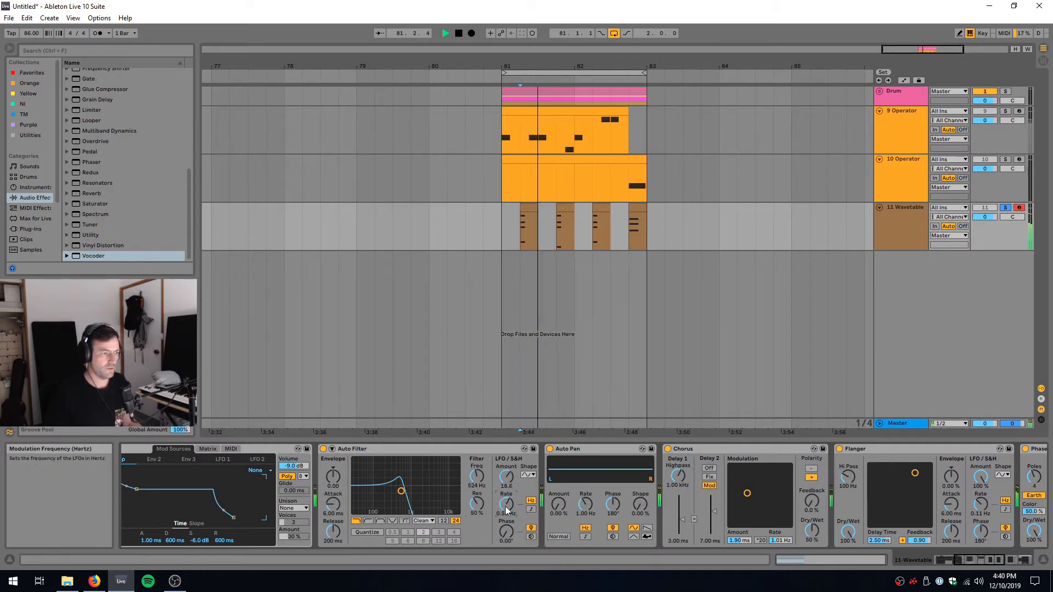
key("space")
key("space")
key("space")
key("space")
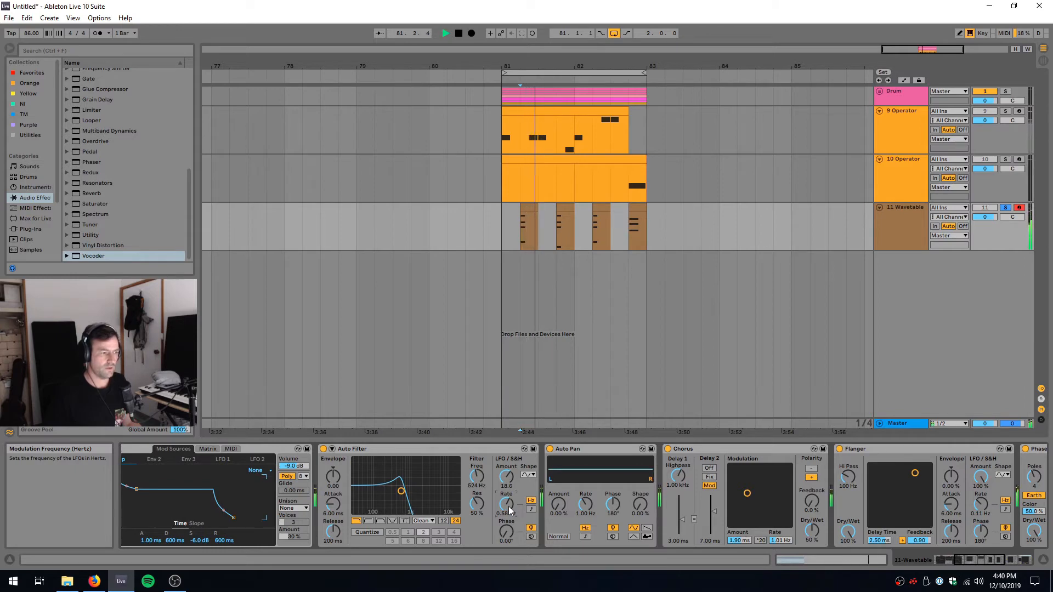
key("space")
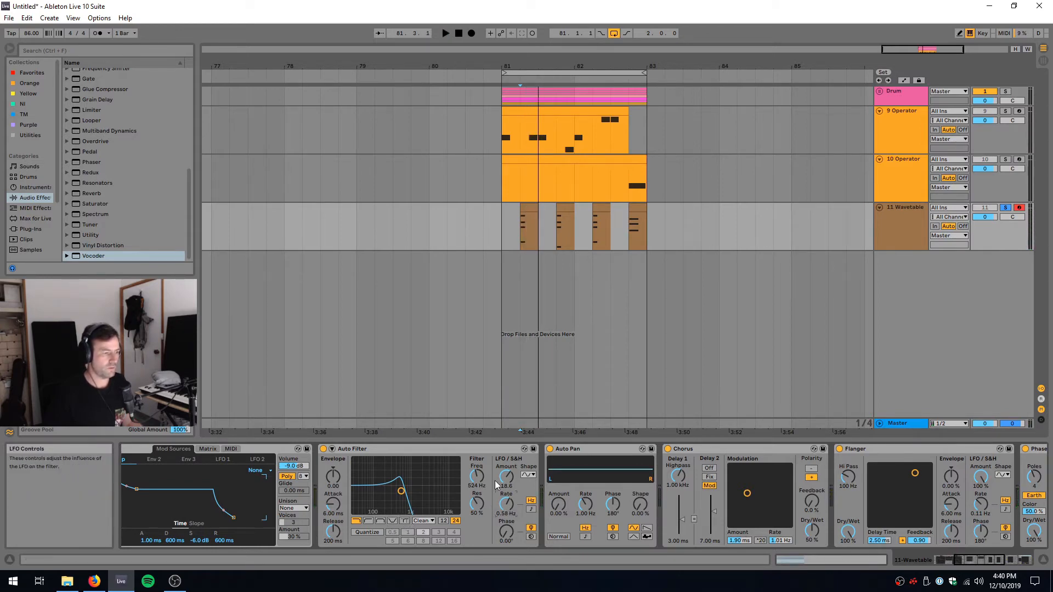
mouse_move(477, 475)
left_mouse_down()
mouse_move(477, 455)
mouse_move(479, 470)
left_mouse_up()
left_click(494, 450)
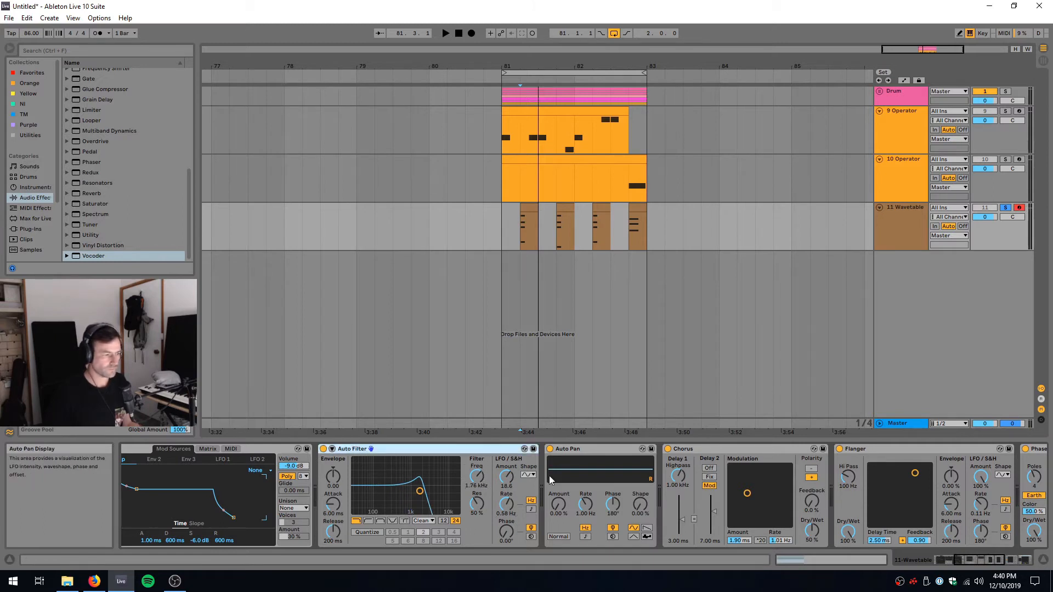
Set the Auto Pan amount to 53.2% and the Chorus modulation to 0.31 ms at 1.97 Hz while playing the track
mouse_move(559, 506)
left_mouse_down()
mouse_move(559, 488)
mouse_move(559, 509)
left_mouse_up()
key("space")
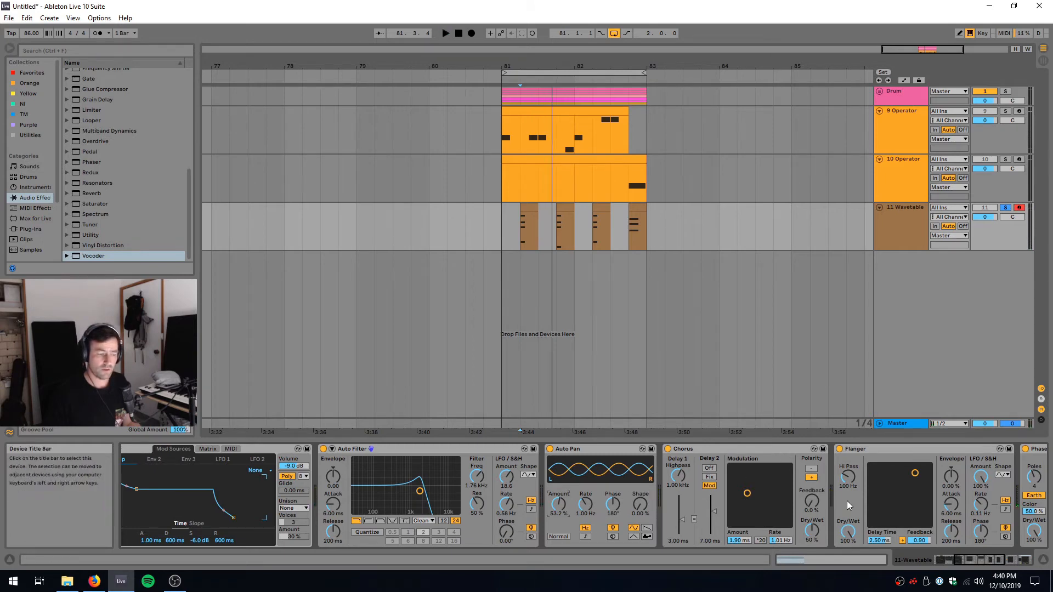
key("space")
mouse_move(756, 503)
left_mouse_down()
mouse_move(737, 482)
mouse_move(756, 514)
left_mouse_up()
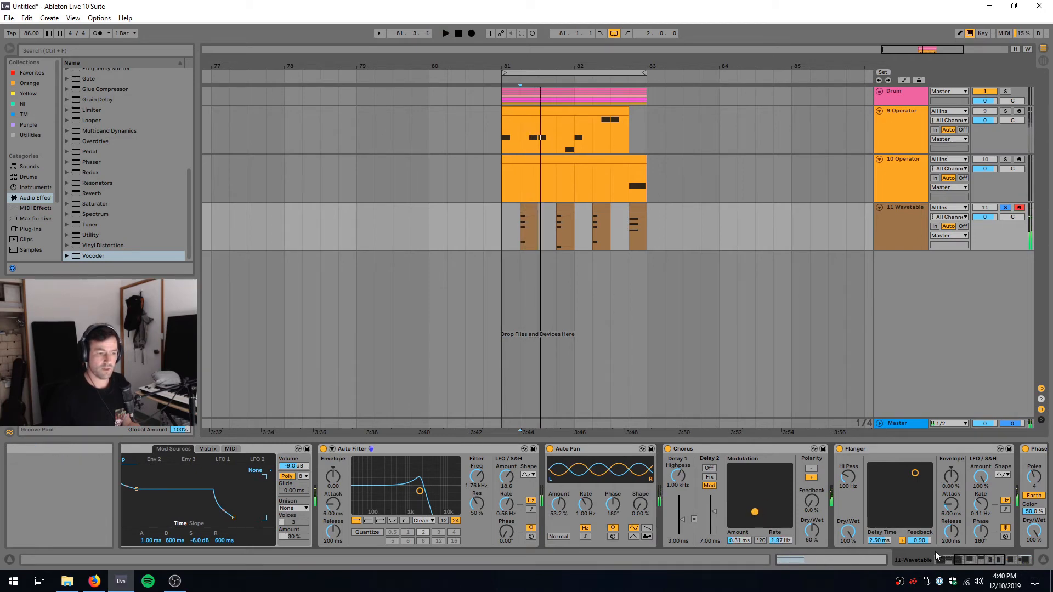
Group all the effects from Auto Filter through Vocoder into one Audio Effect Rack
left_click(962, 558)
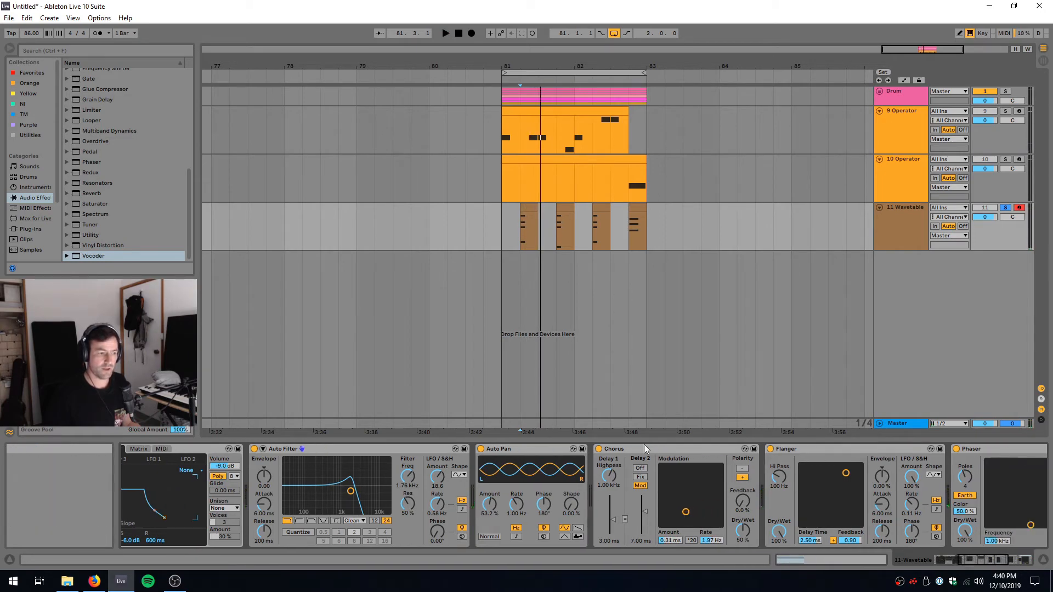
left_click(380, 450)
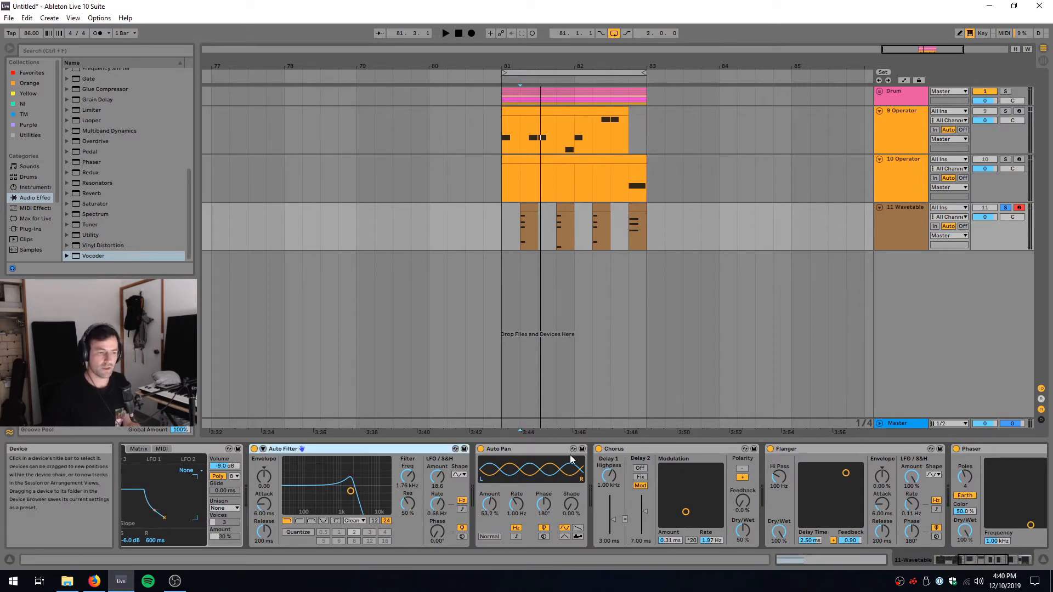
key("shift+Right")
key("shift+Right")
key("shift+Right")
key("shift+Right")
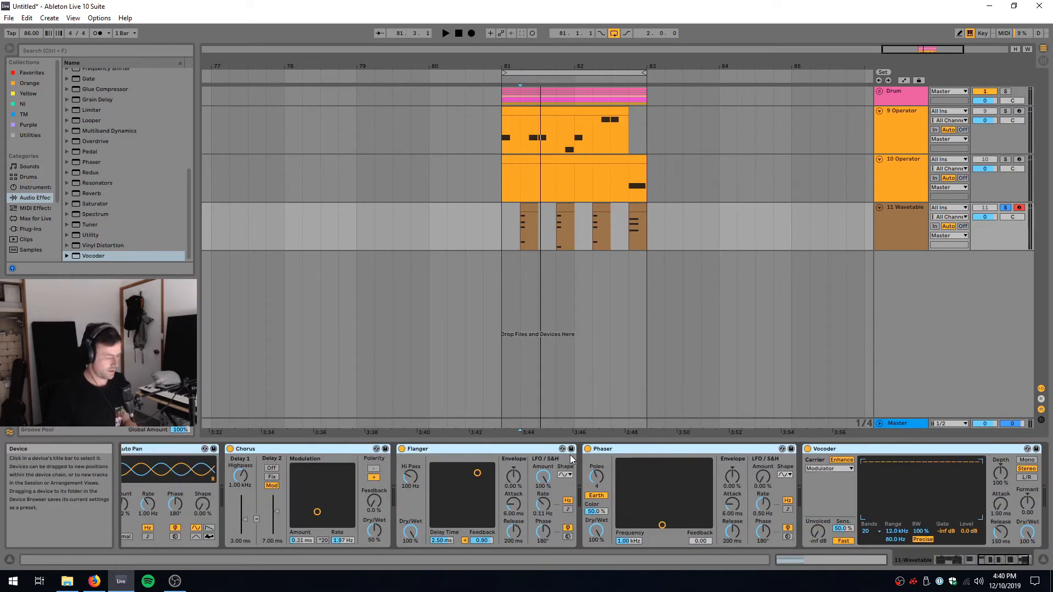
key("ctrl+g")
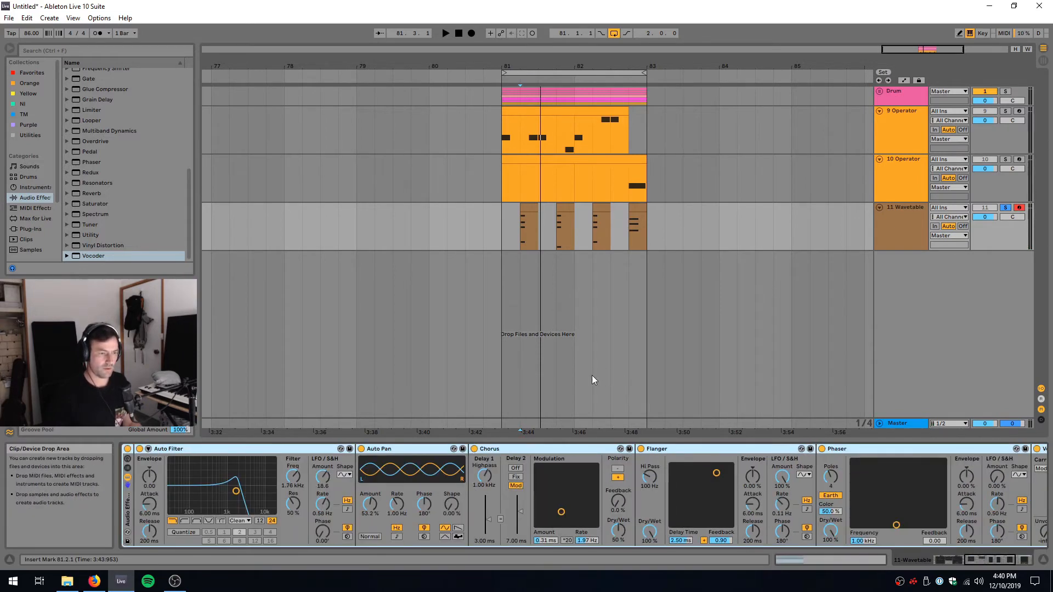
Show the rack's chain list and rename its chain to Effects
left_click(128, 468)
key("ctrl+r")
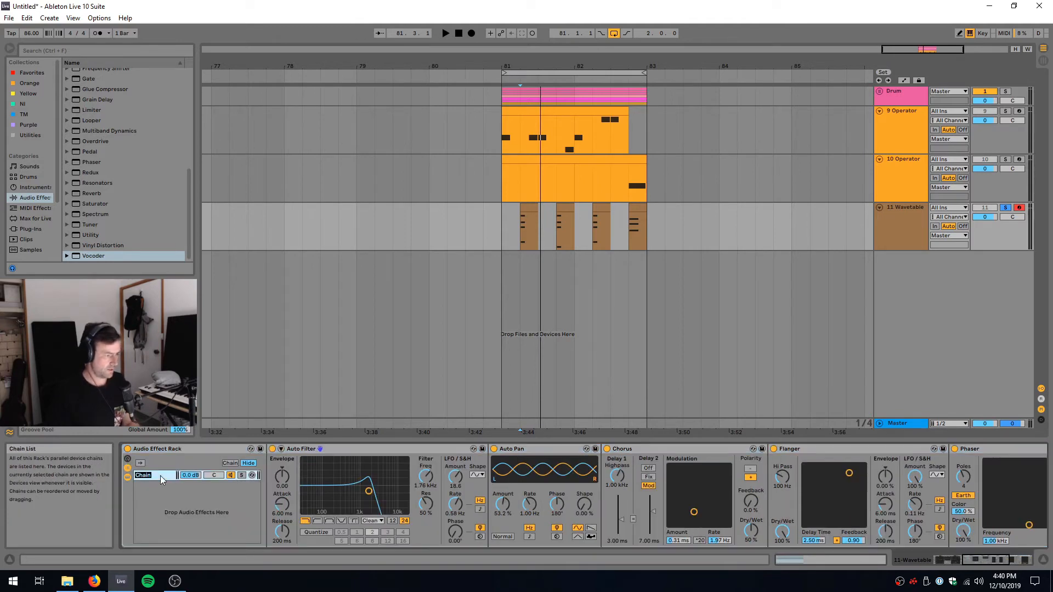
type("Effects")
key("Return")
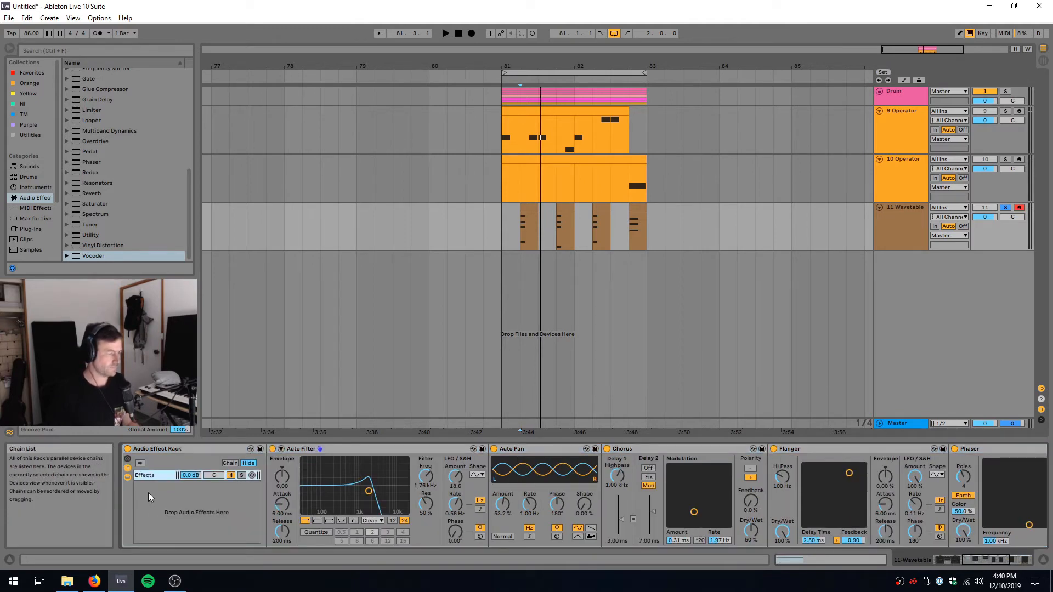
Add an EQ Eight after the Vocoder in the Effects chain with only a low-cut filter active at about 114 Hz
left_click_drag(978, 560, 1005, 560)
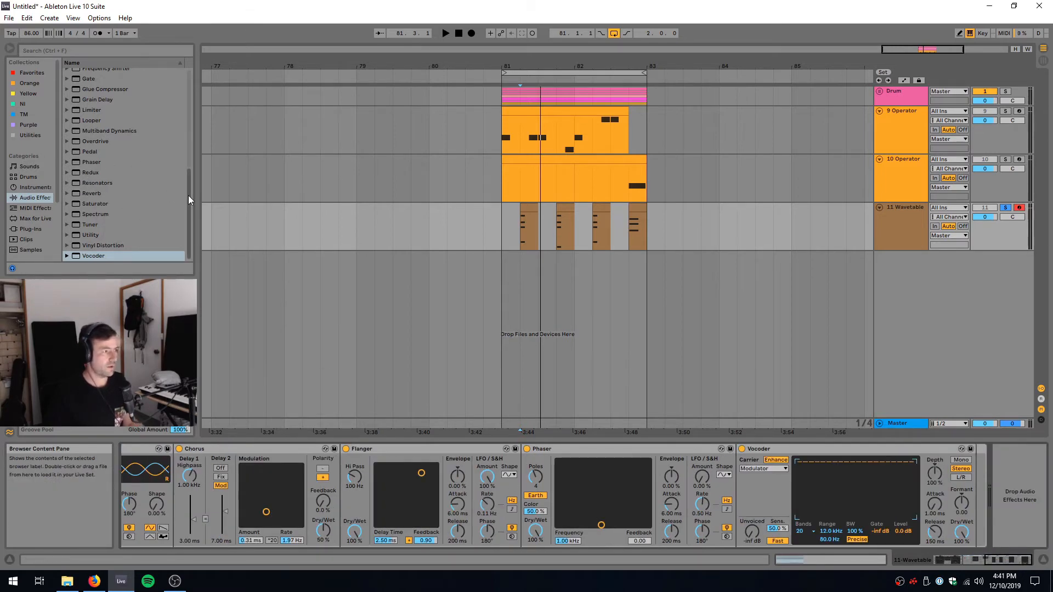
left_click_drag(189, 195, 193, 91)
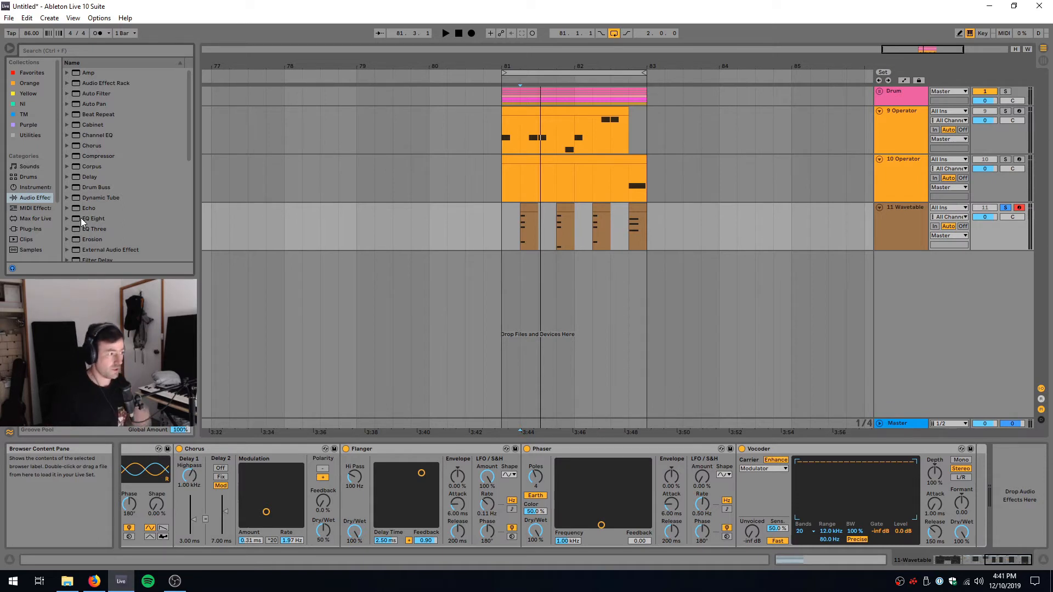
mouse_move(81, 219)
left_mouse_down()
mouse_move(262, 252)
mouse_move(948, 486)
mouse_move(973, 506)
left_mouse_up()
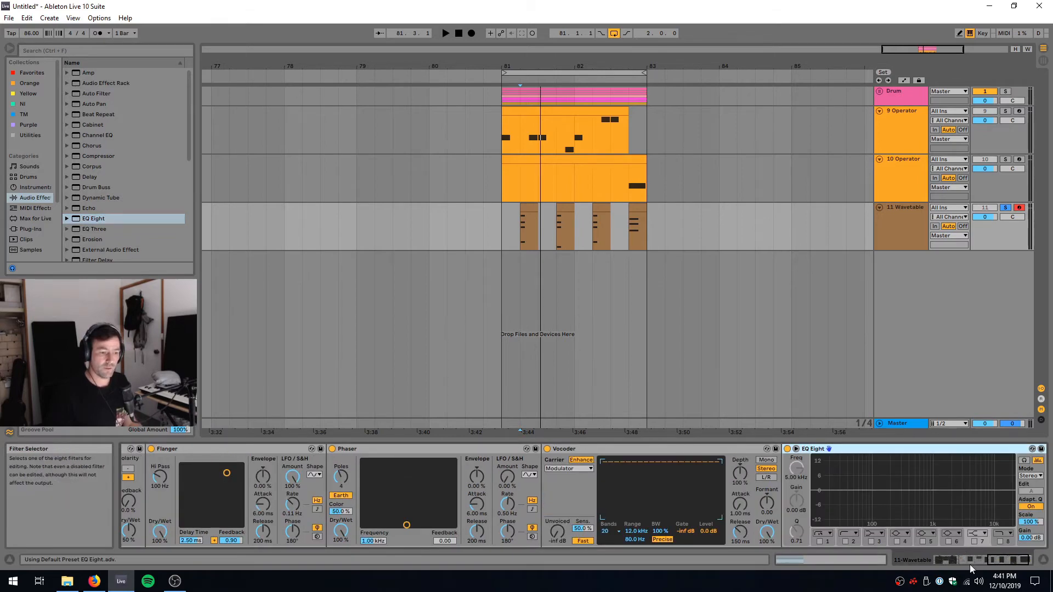
left_click(750, 542)
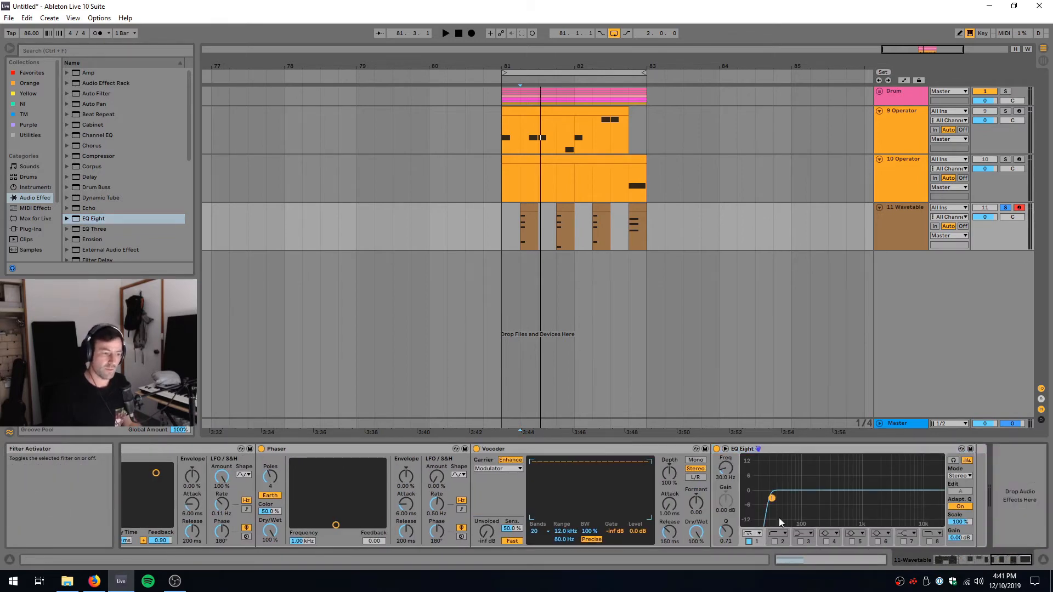
left_click_drag(768, 501, 806, 499)
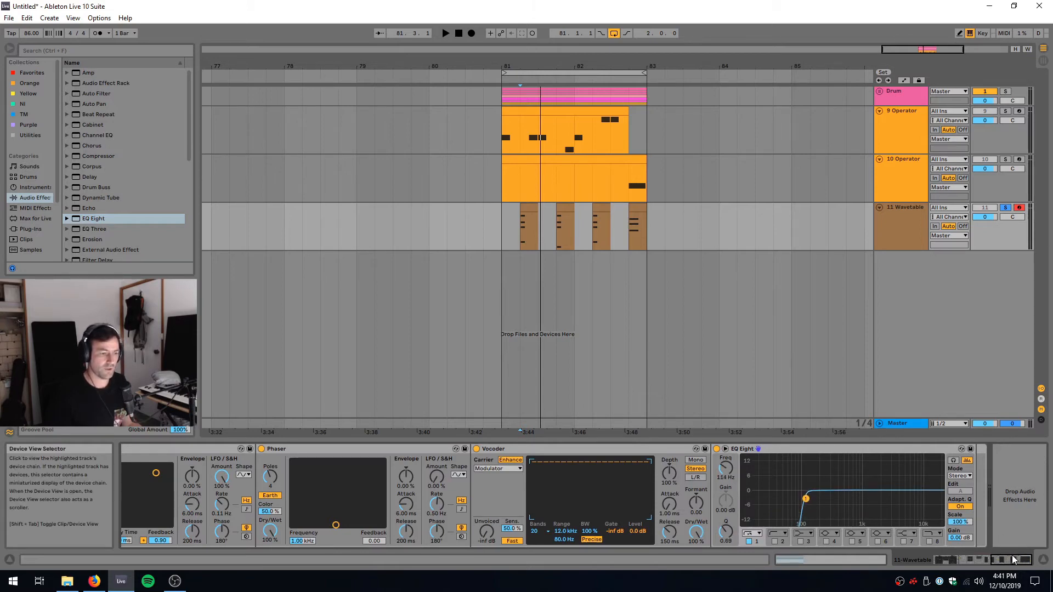
Create a second rack chain named Sub and give it an EQ Eight with a high-cut filter at about 116 Hz
left_click_drag(1012, 555, 888, 565)
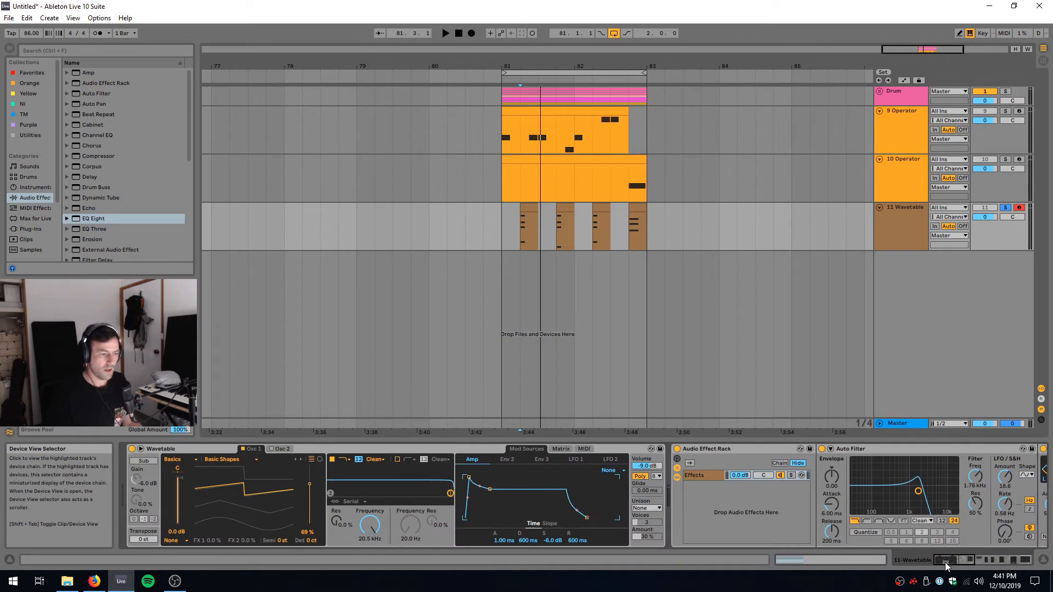
right_click(739, 508)
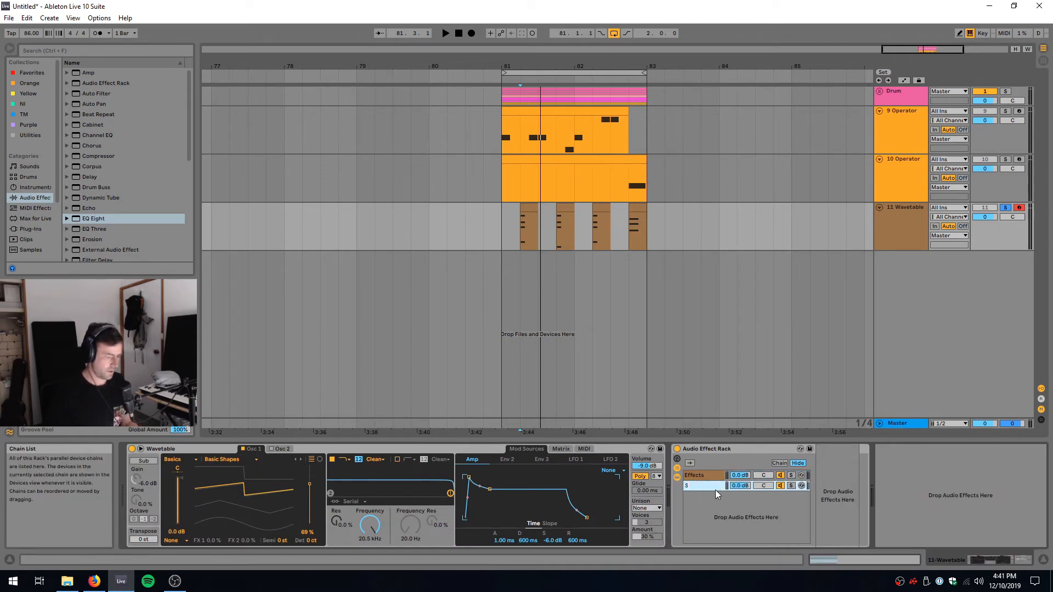
mouse_move(89, 220)
left_mouse_down()
mouse_move(840, 516)
mouse_move(883, 511)
left_mouse_up()
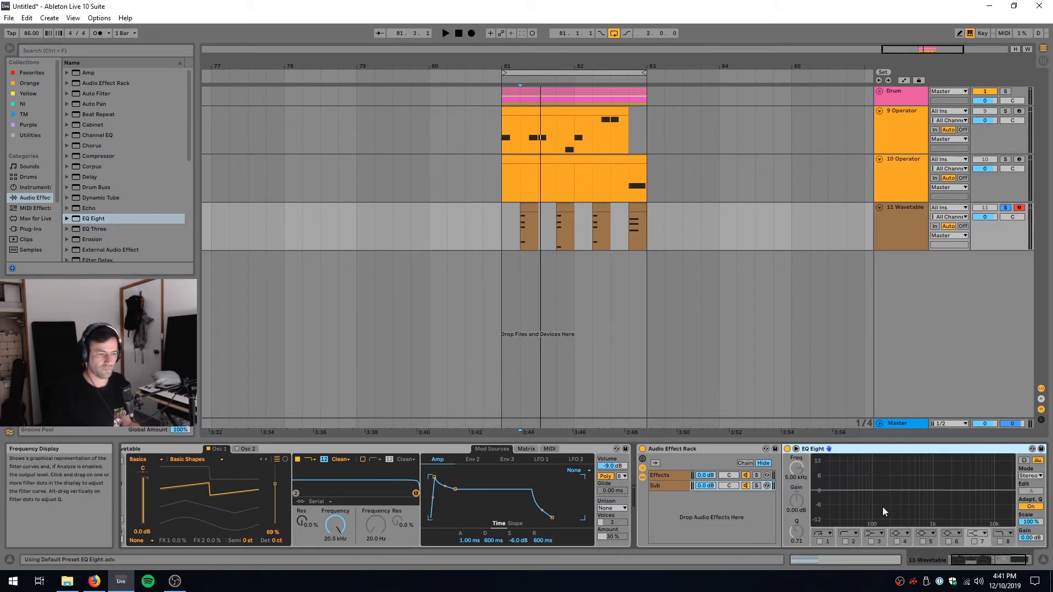
left_click(1000, 535)
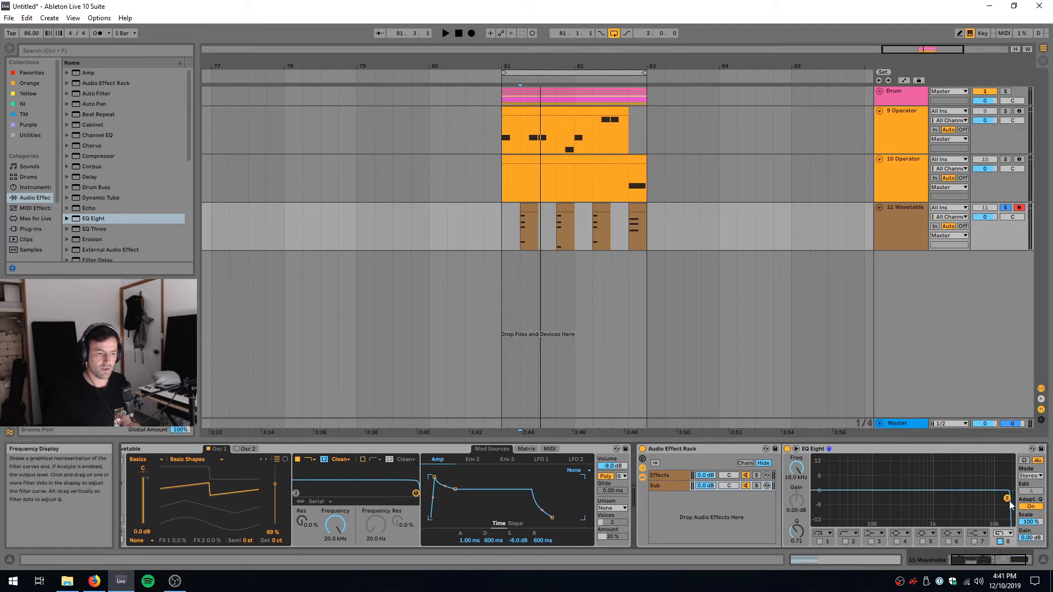
left_click_drag(1009, 499, 877, 498)
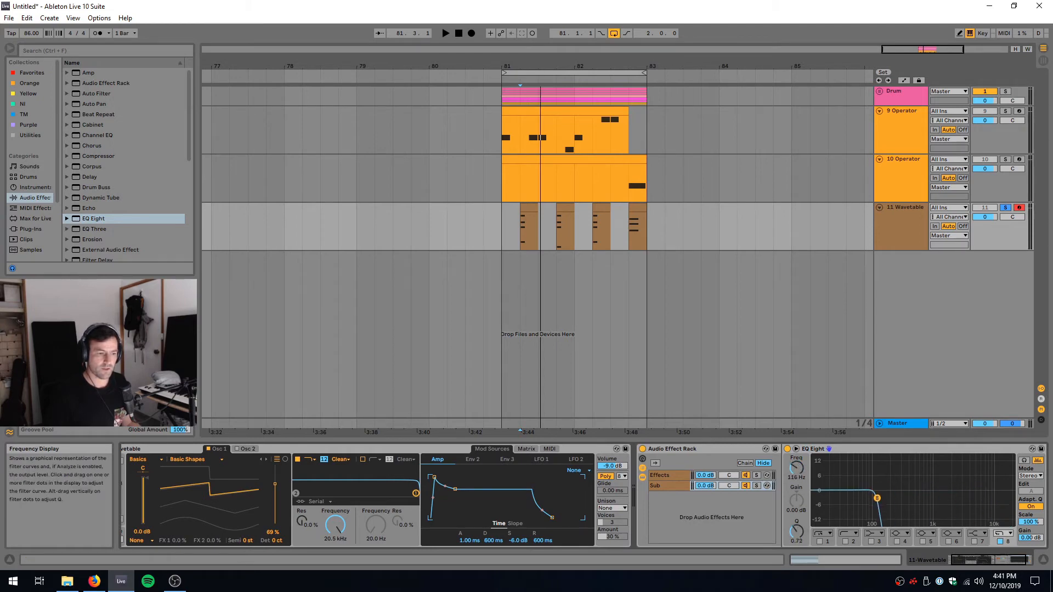
Review the EQ Eight curves of both chains, and solo the Sub chain to play it from 81.2.1
left_click(963, 559)
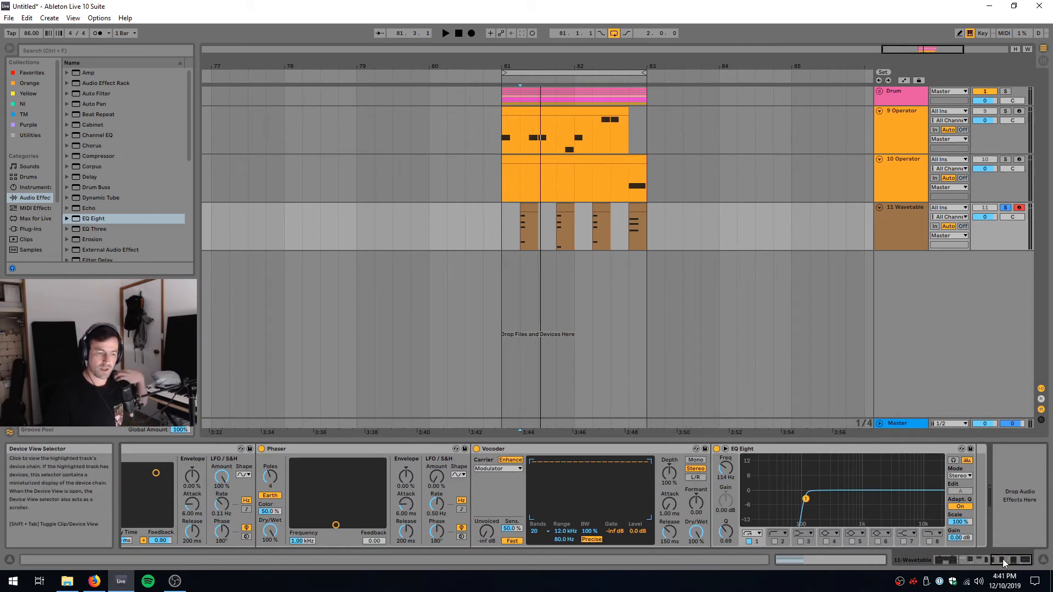
left_click(972, 559)
left_click(972, 557)
left_click(656, 485)
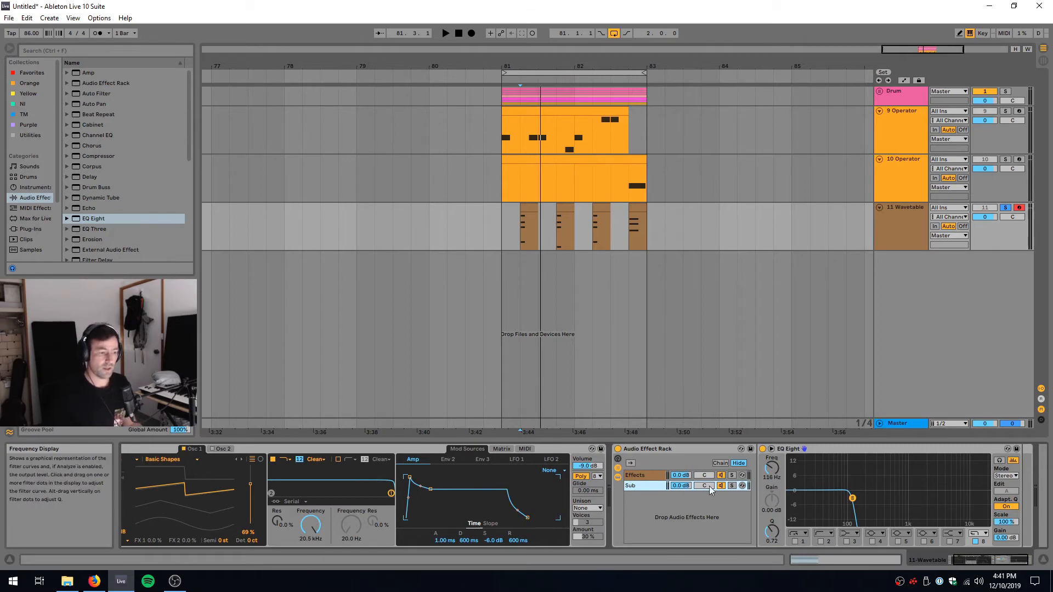
left_click(732, 486)
left_click(517, 236)
key("space")
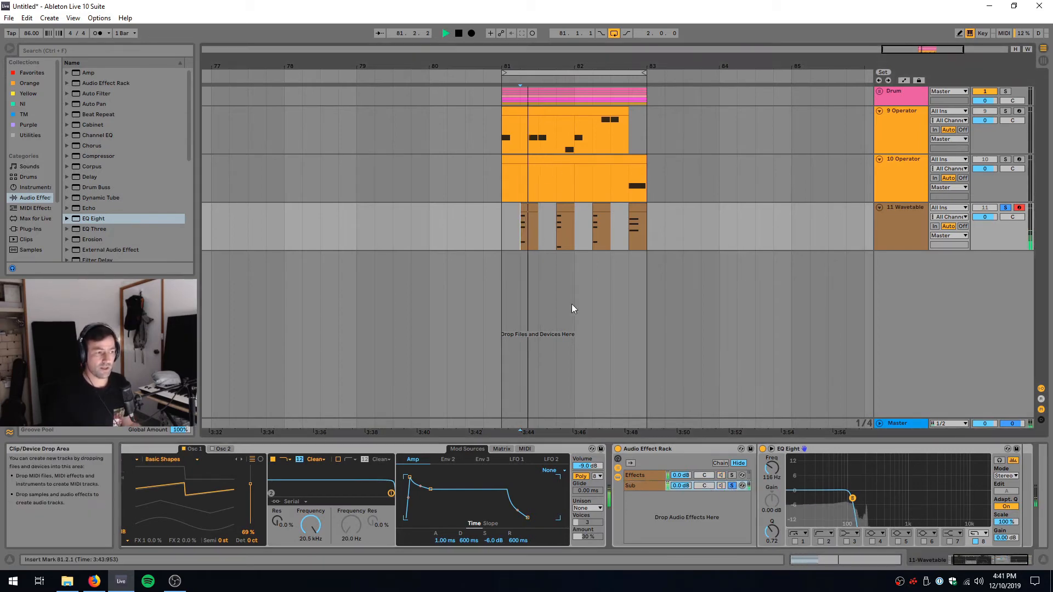
Listen to the Effects chain in solo, and clear the chain solos to play both chains together from 81.2.1
left_click(732, 475)
left_click(732, 476)
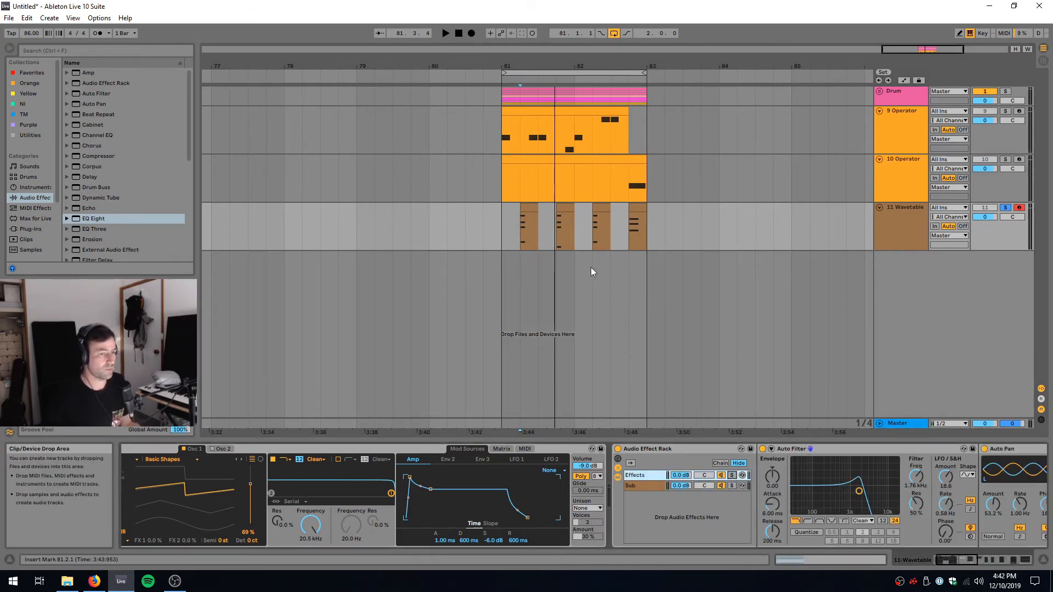
left_click(524, 243)
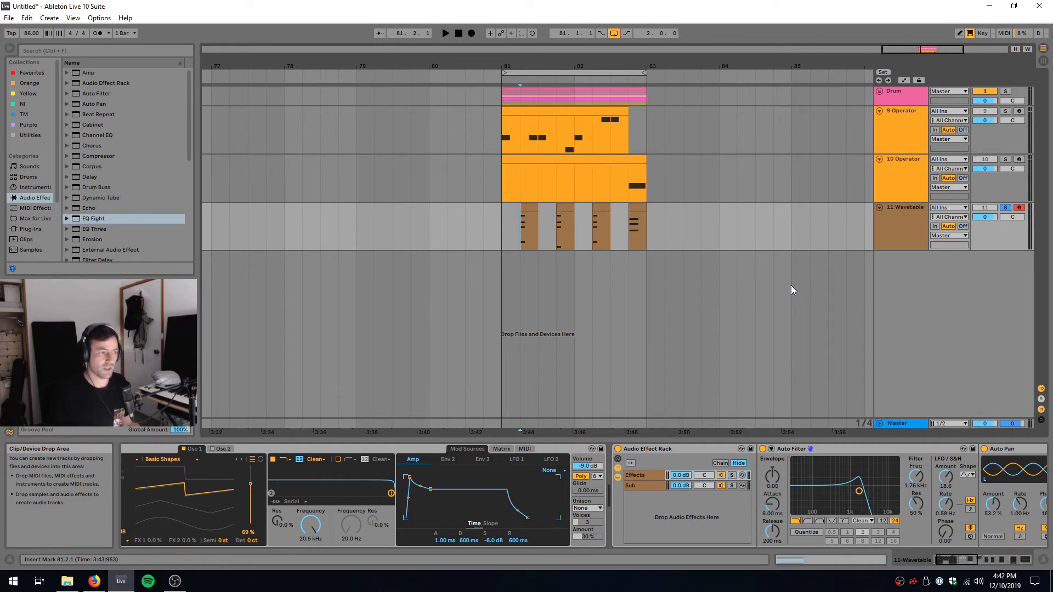
key("space")
key("space")
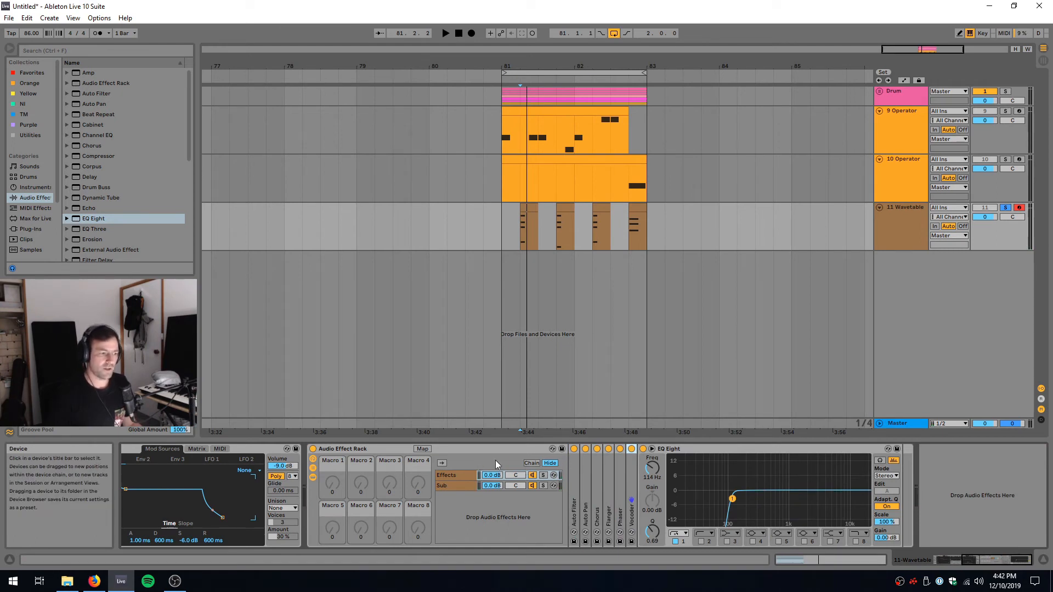
Deactivate the Vocoder in the Effects chain, comparing playback from 81.2.1 with it on and off
left_click(632, 450)
key("space")
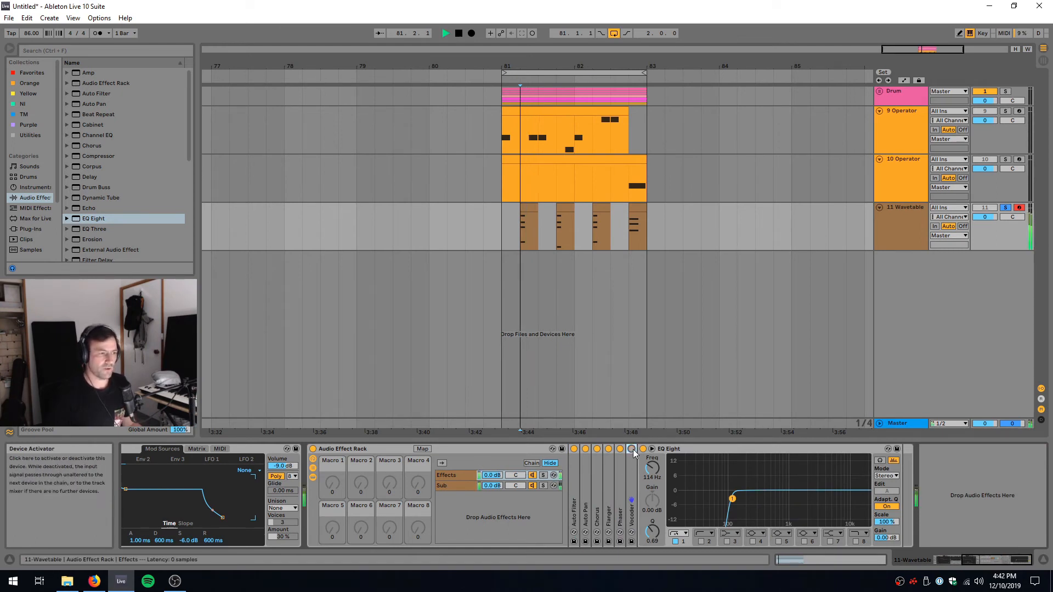
key("space")
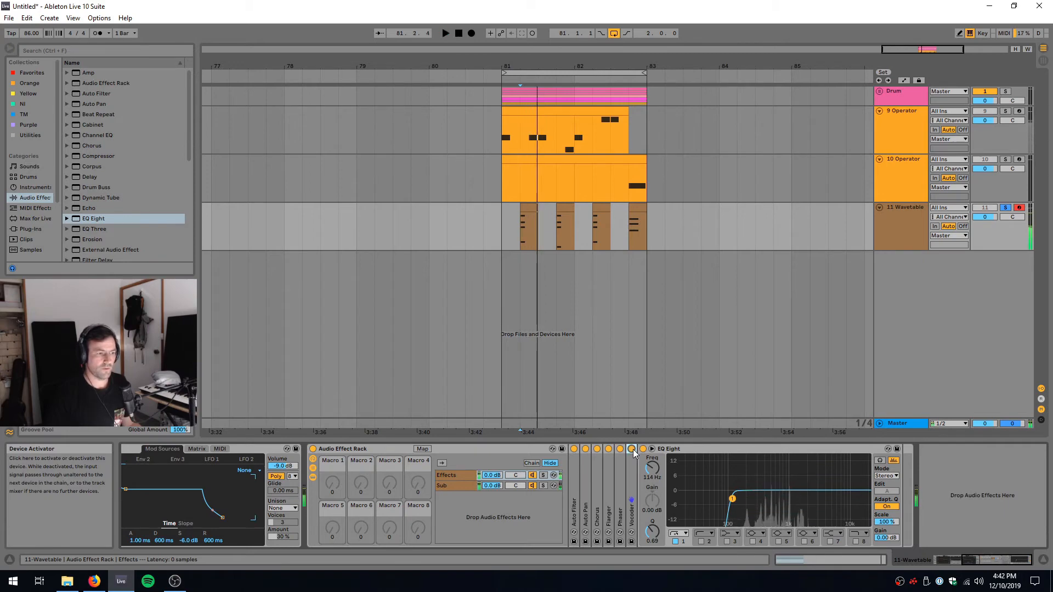
left_click(633, 449)
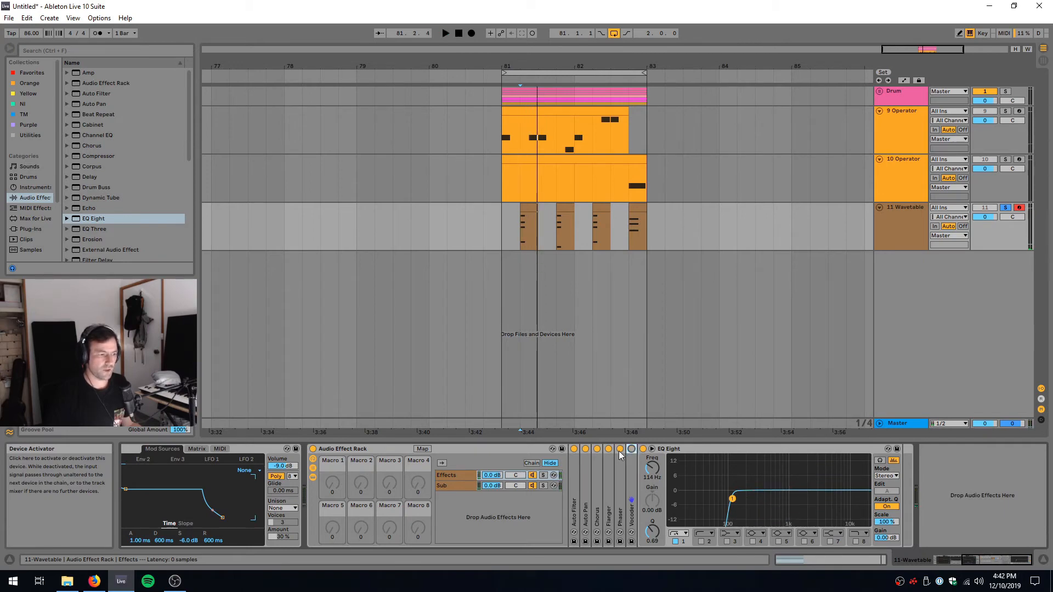
Play the track from 81.2.1 while switching the Phaser off and on to compare the sound
key("space")
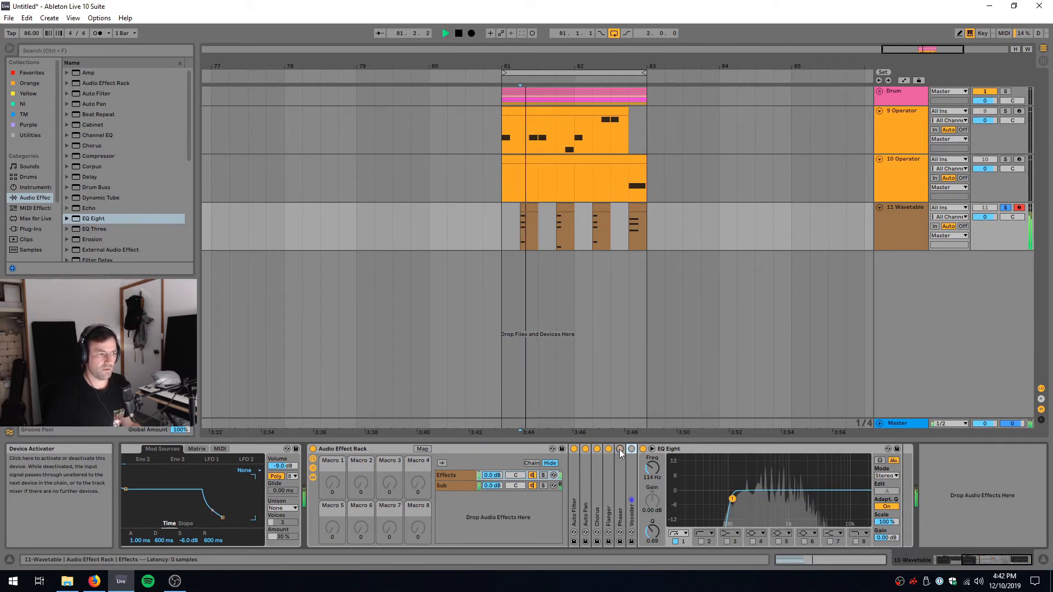
left_click(620, 449)
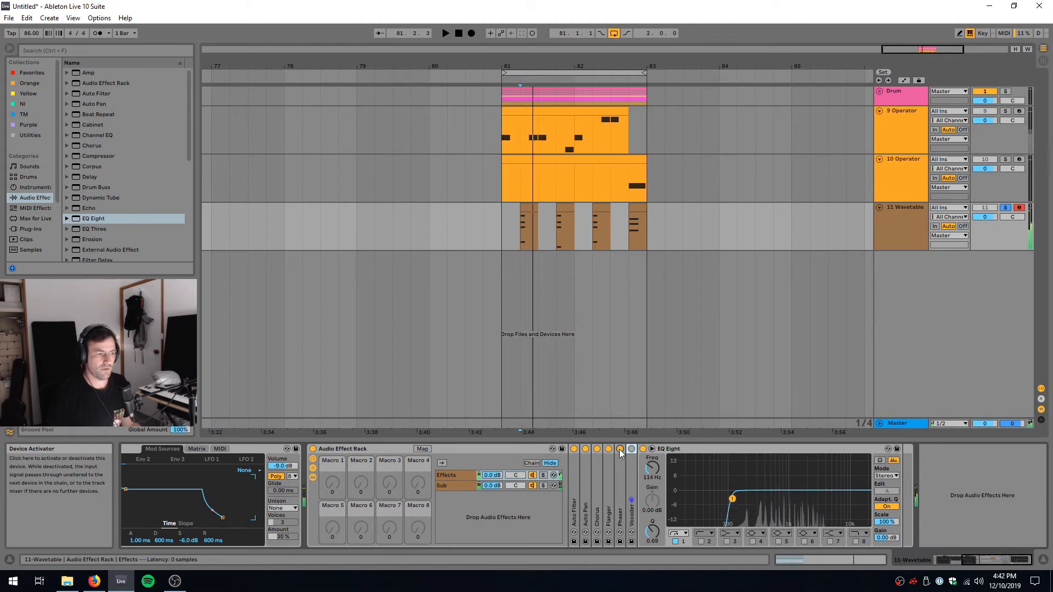
left_click(620, 449)
left_click(620, 450)
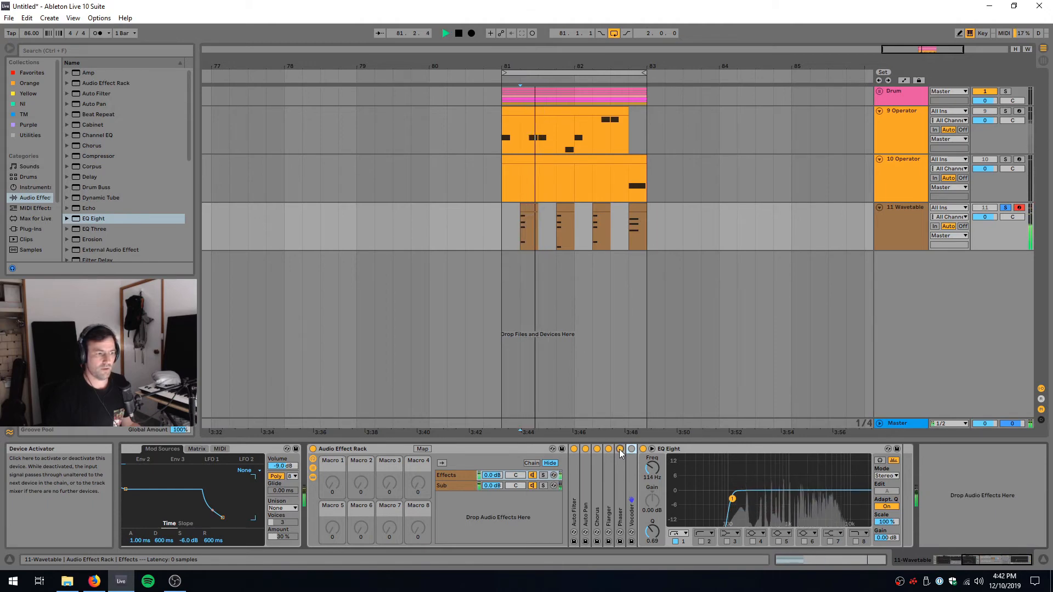
Compare playback from 81.2.1 with the Flanger off and on, leaving the Flanger deactivated
key("space")
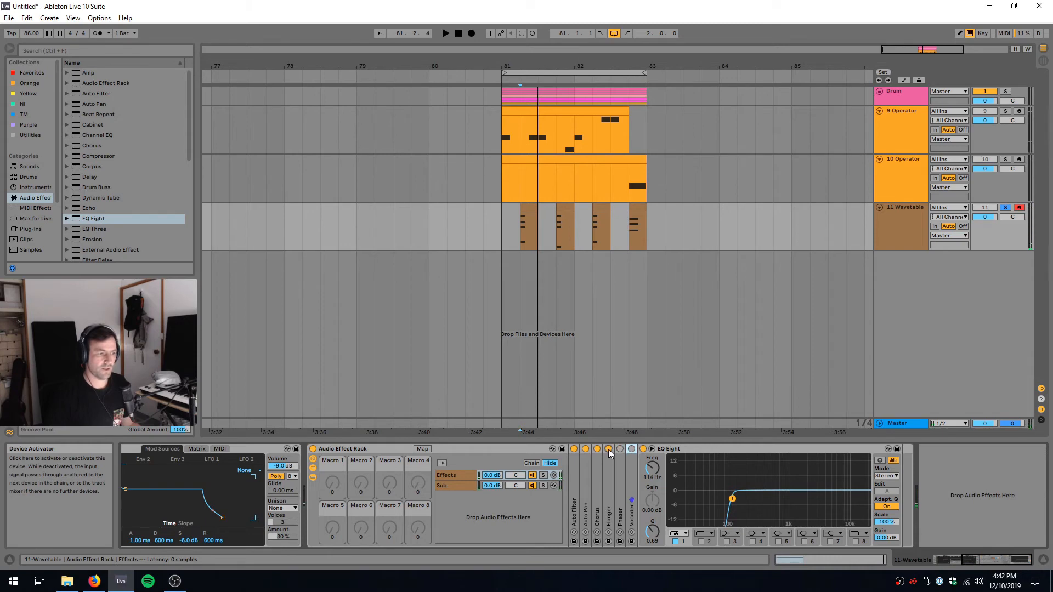
left_click(608, 449)
key("space")
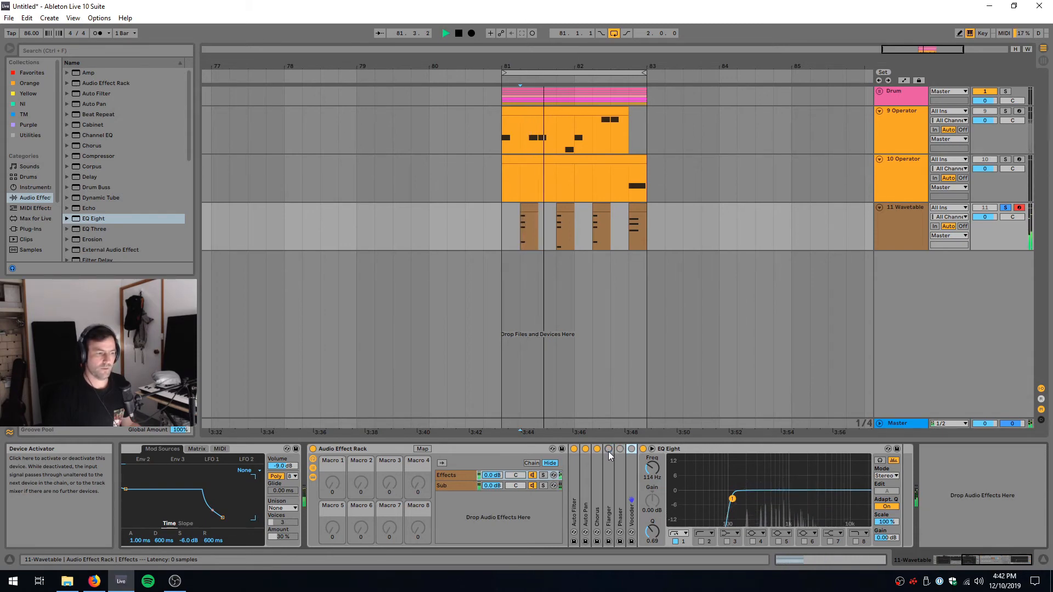
left_click(608, 450)
key("space")
left_click(608, 450)
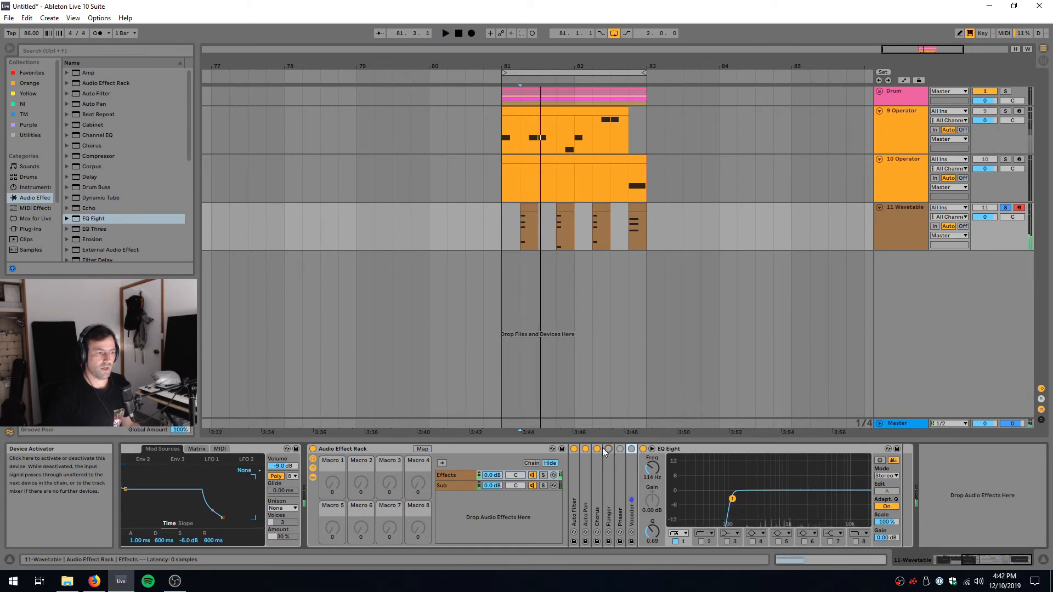
Deactivate the Chorus and Auto Pan, comparing playback from 81.2.1 with the Auto Pan off and on
key("space")
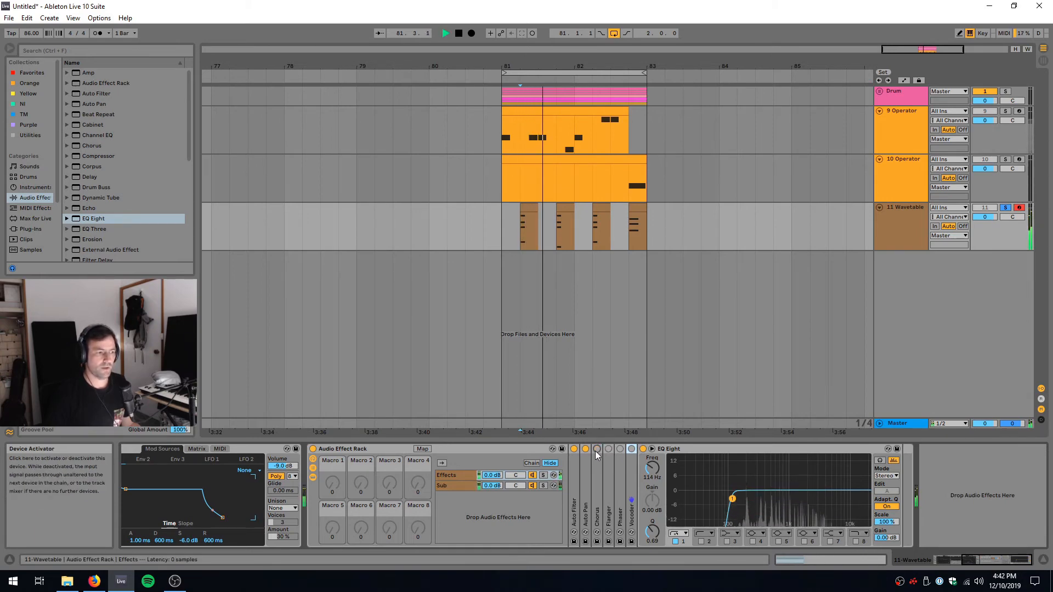
key("space")
left_click(585, 449)
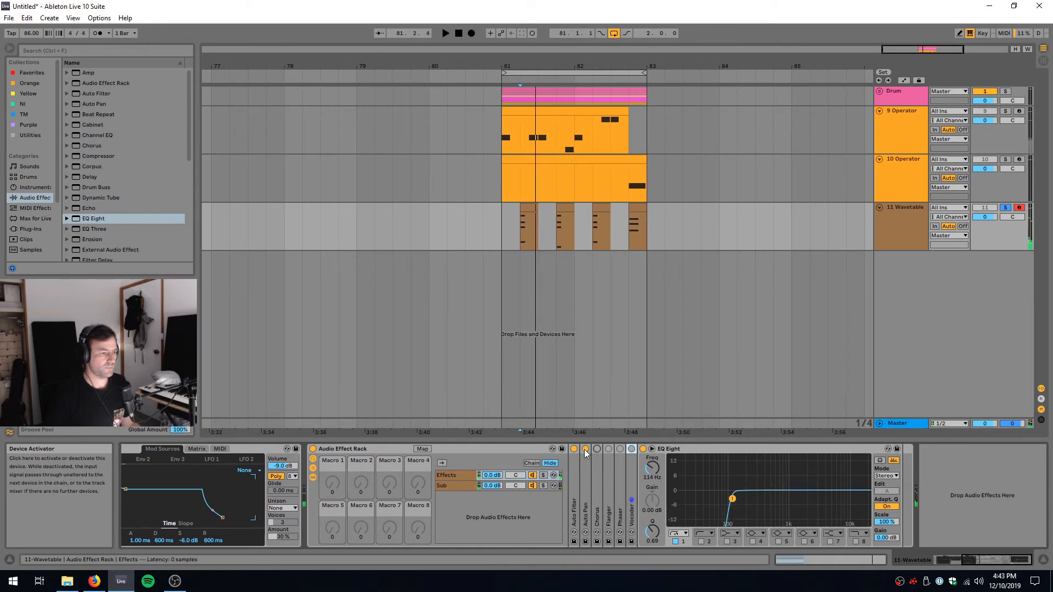
key("space")
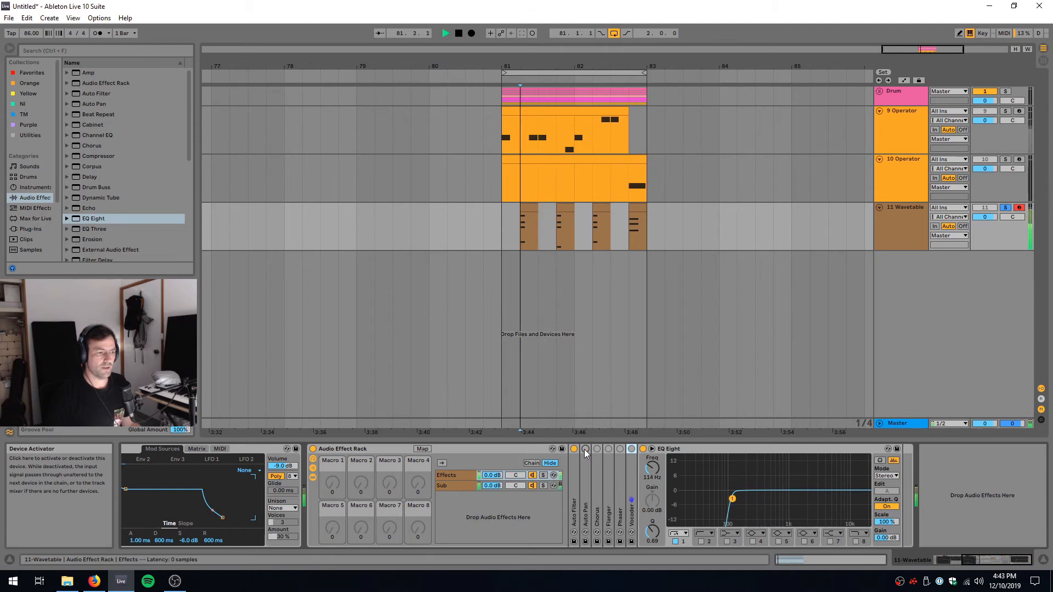
key("space")
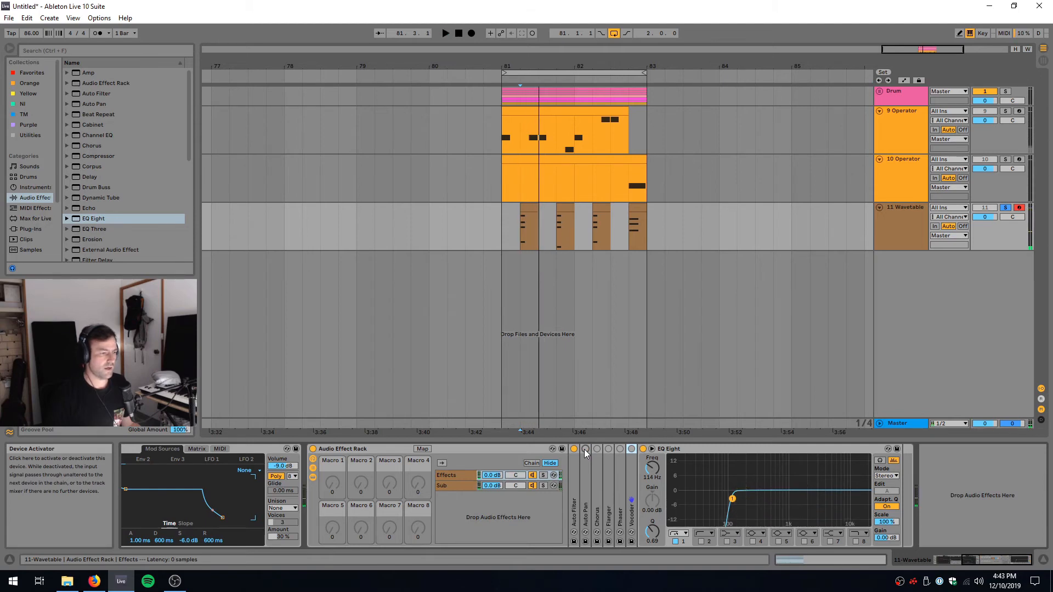
key("space")
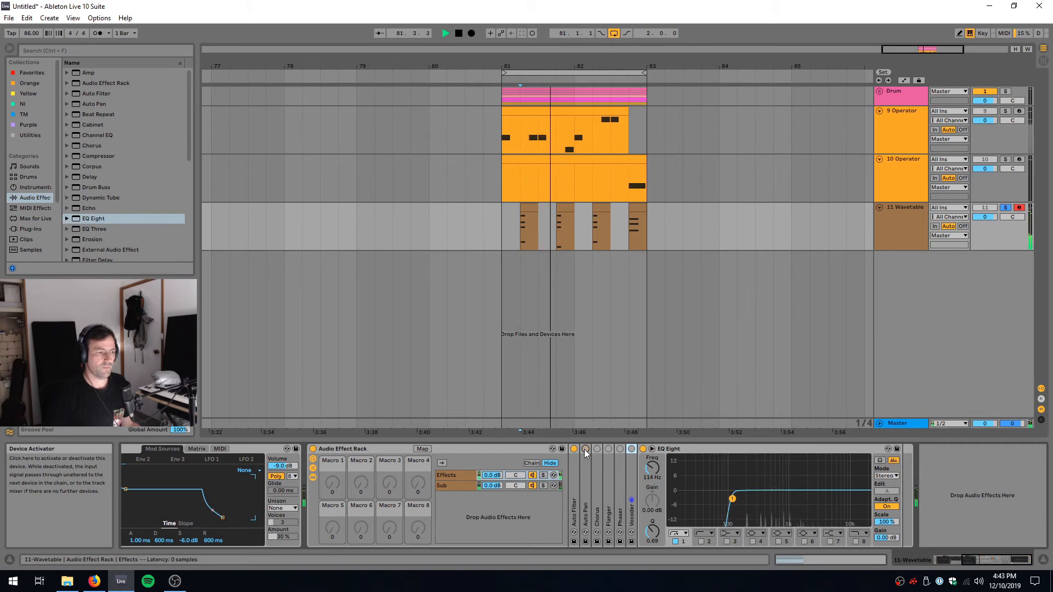
left_click(586, 449)
key("space")
Compare playback from 81.2.1 with the Auto Filter off and on, and turn all six modulation effects back on
left_click(574, 449)
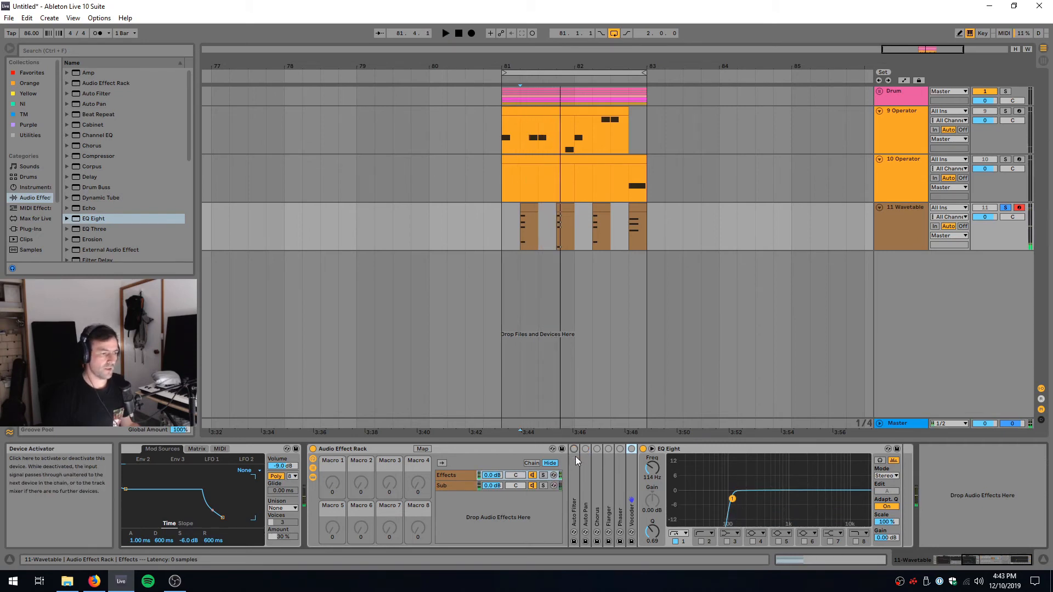
key("space")
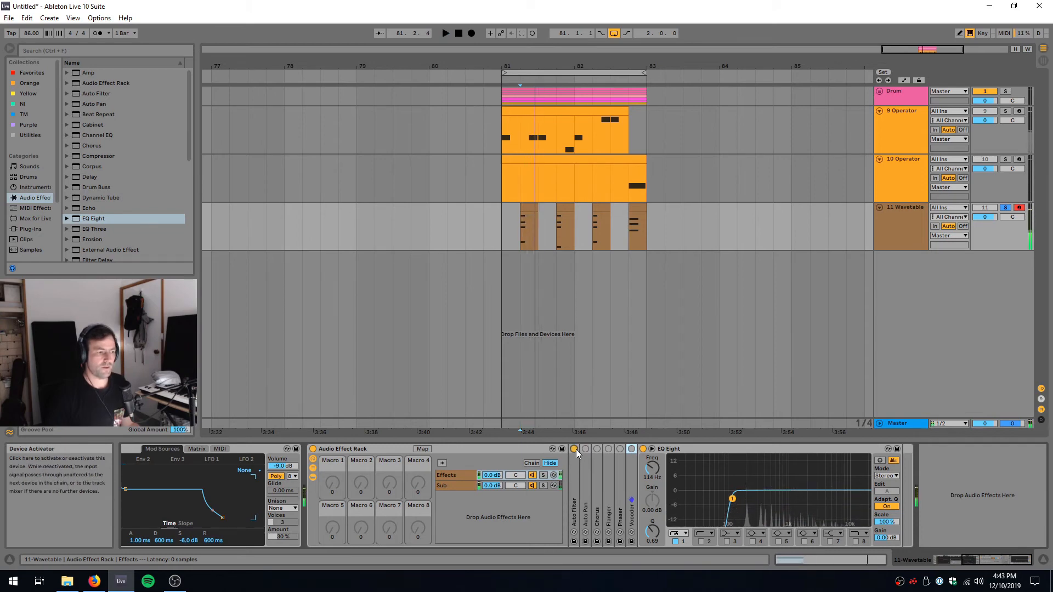
left_click(575, 449)
key("space")
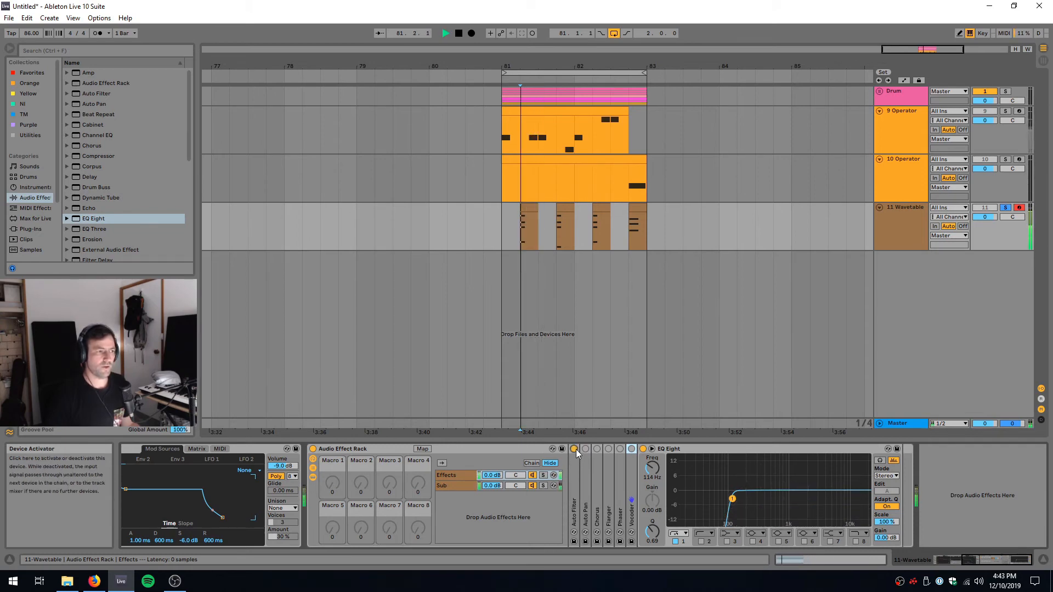
left_click(574, 449)
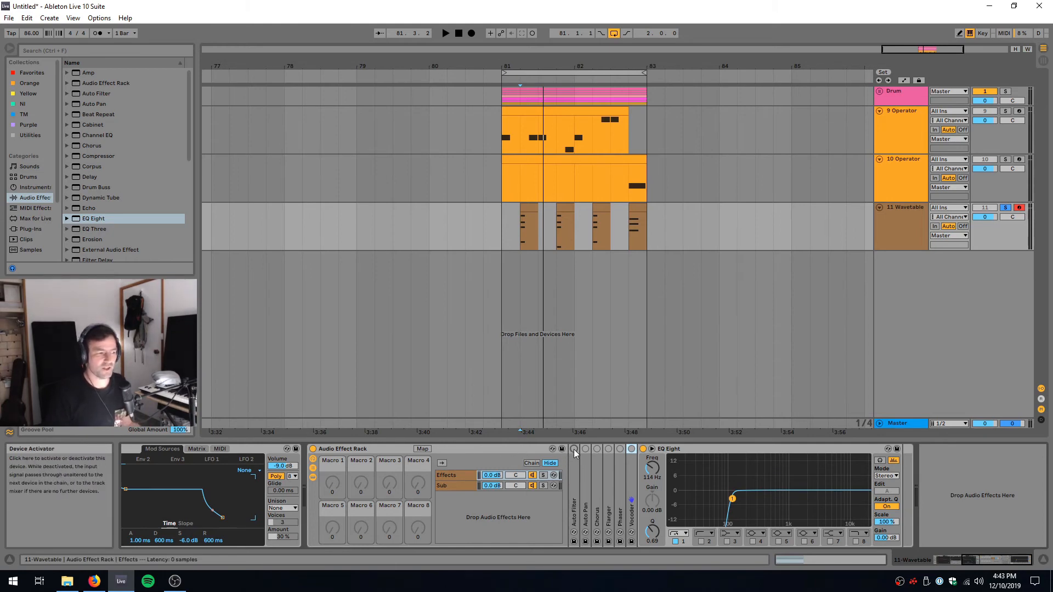
left_click(620, 449)
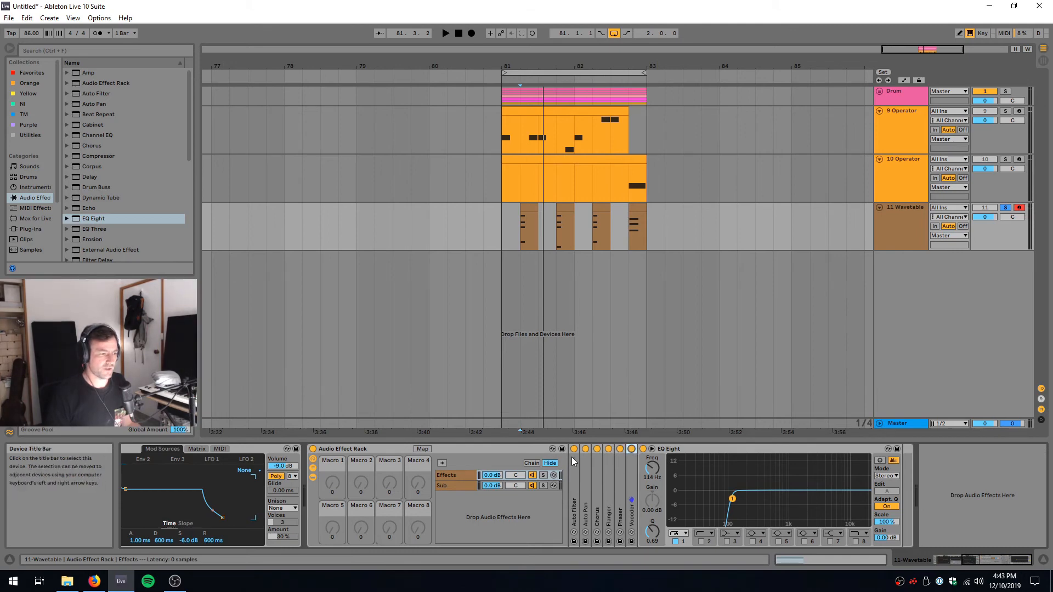
Rename the audio effect rack as All Modulations 2 and save it as a preset in the User Library
left_click(355, 448)
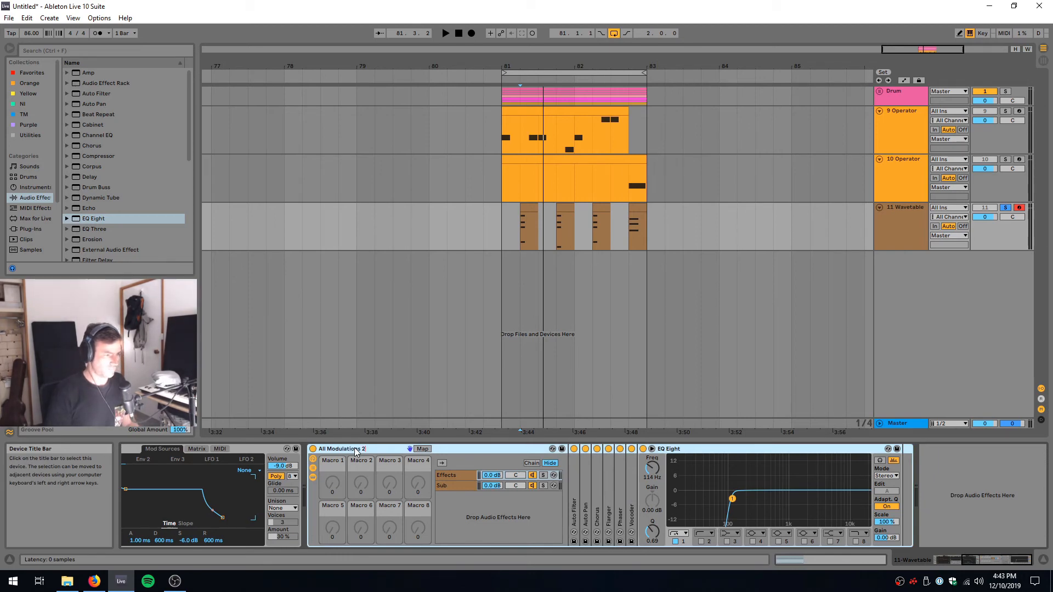
left_click(561, 449)
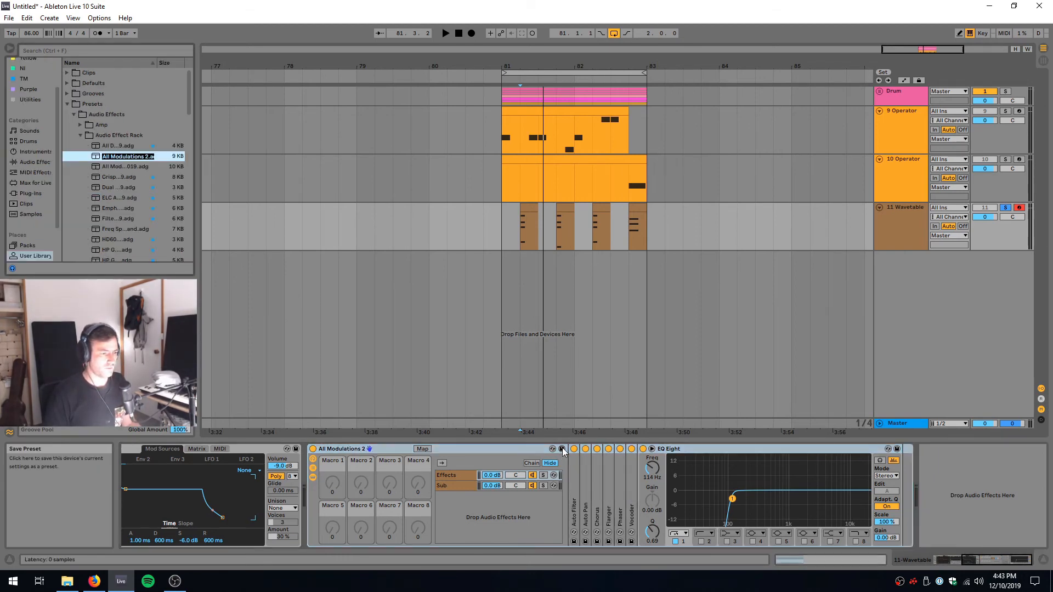
key("Return")
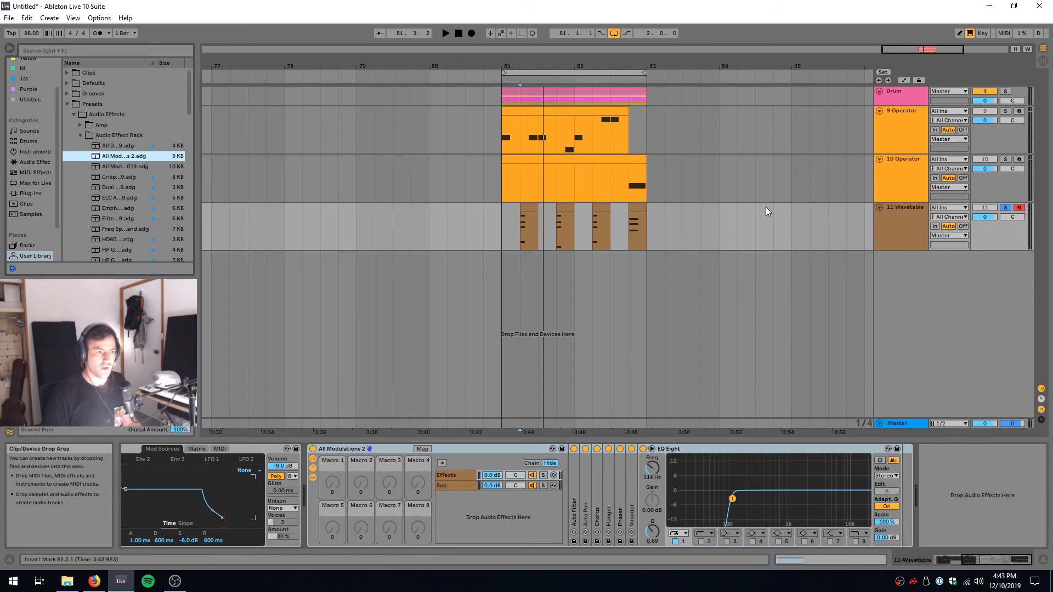
Solo the 10 Operator track, add the All Modulations 2 preset to it, and play the sound from 82.4.1
left_click(629, 194)
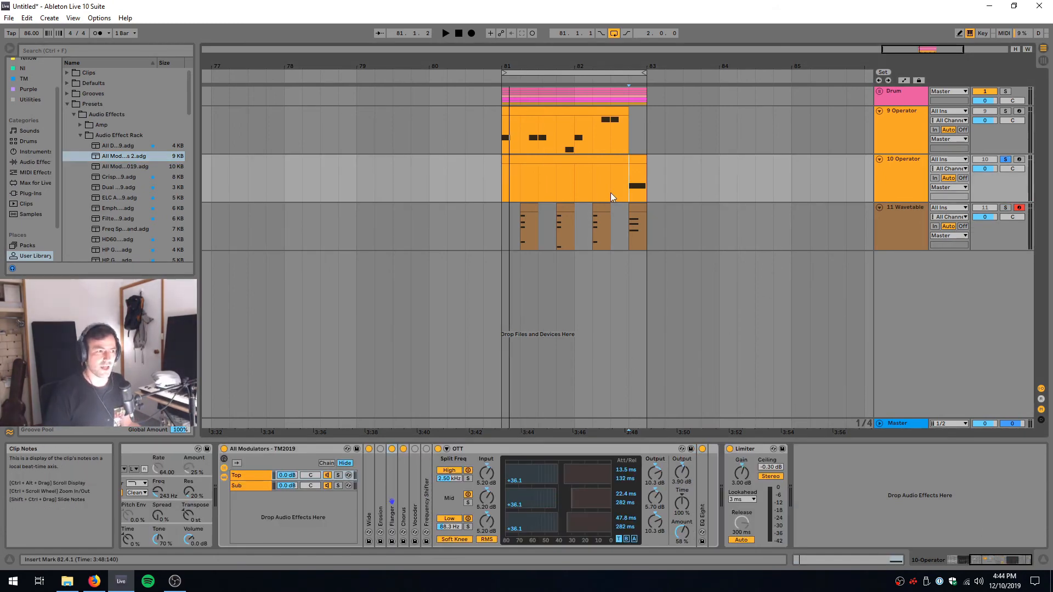
key("space")
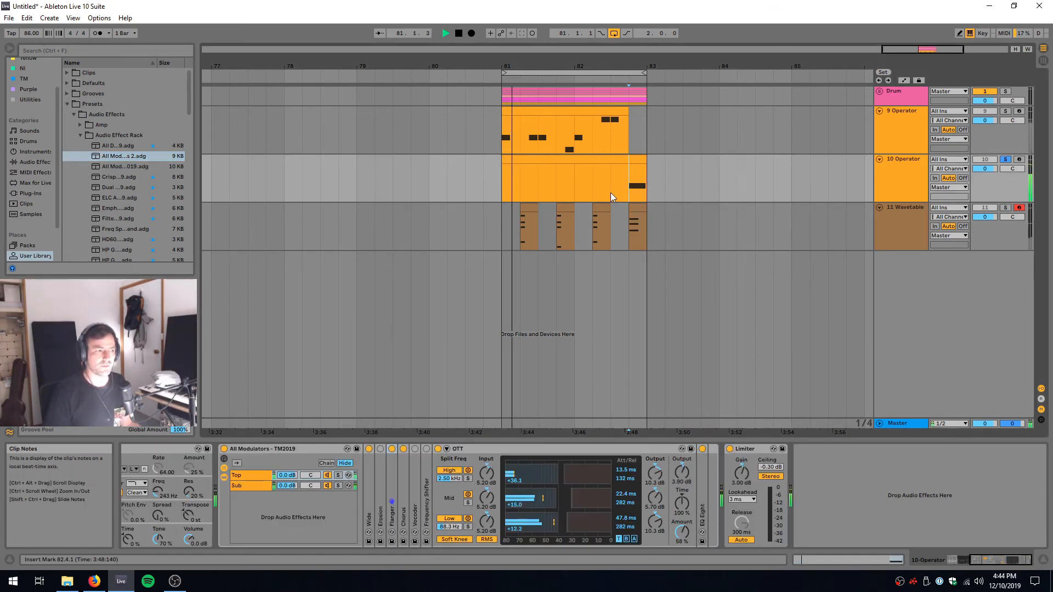
left_click_drag(123, 156, 624, 186)
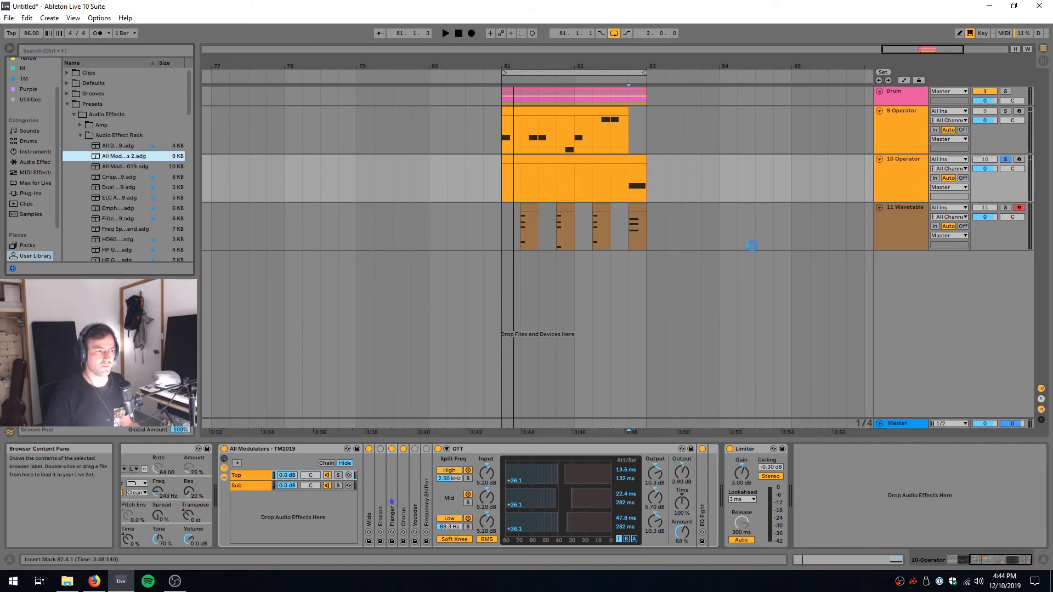
key("space")
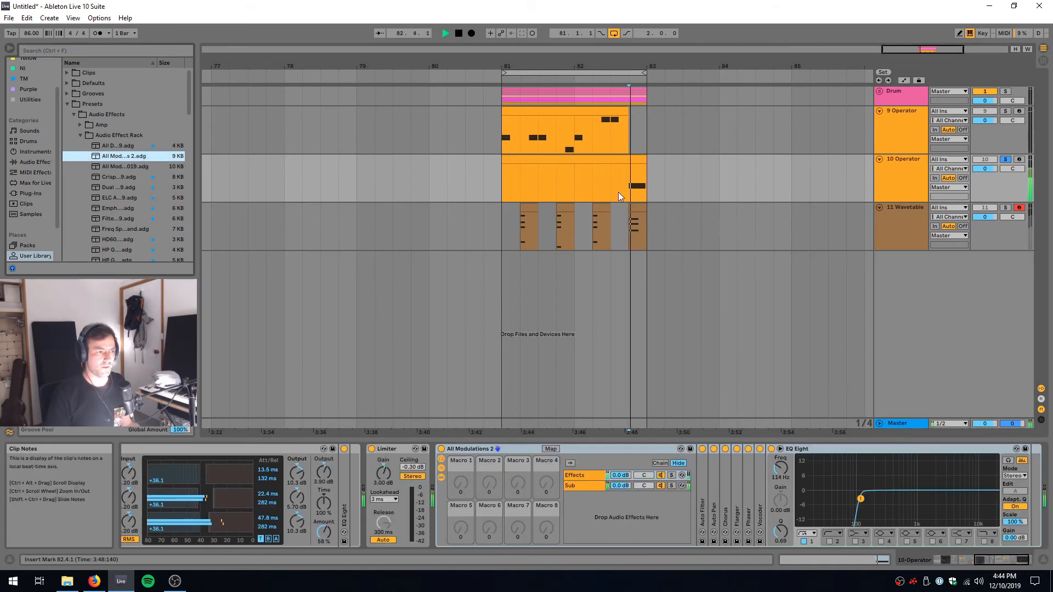
key("space")
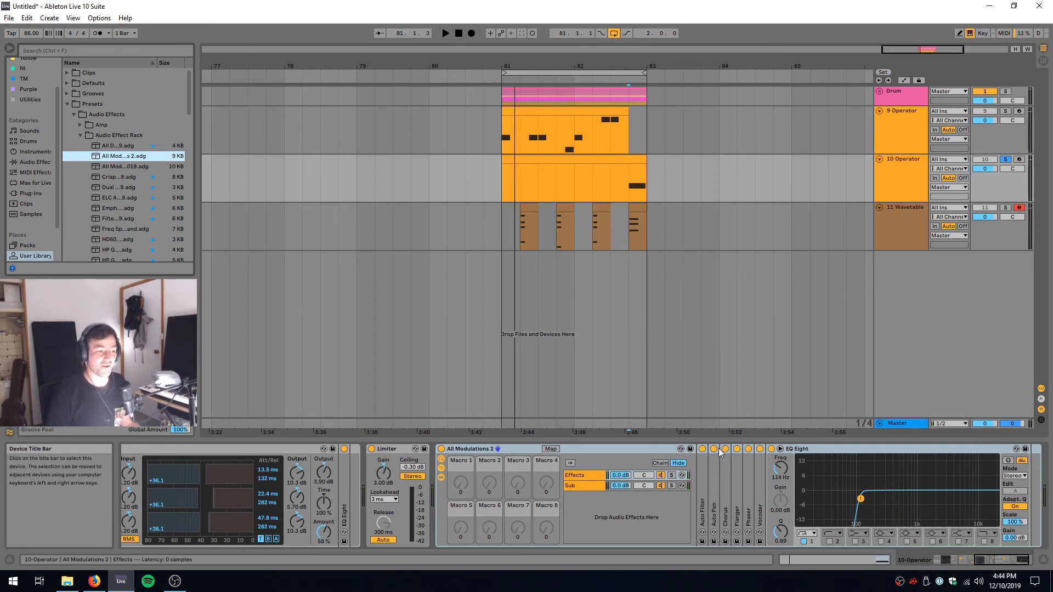
Play the 10 Operator track from 82.4.1 while switching the All Modulations 2 rack off and on to compare
key("space")
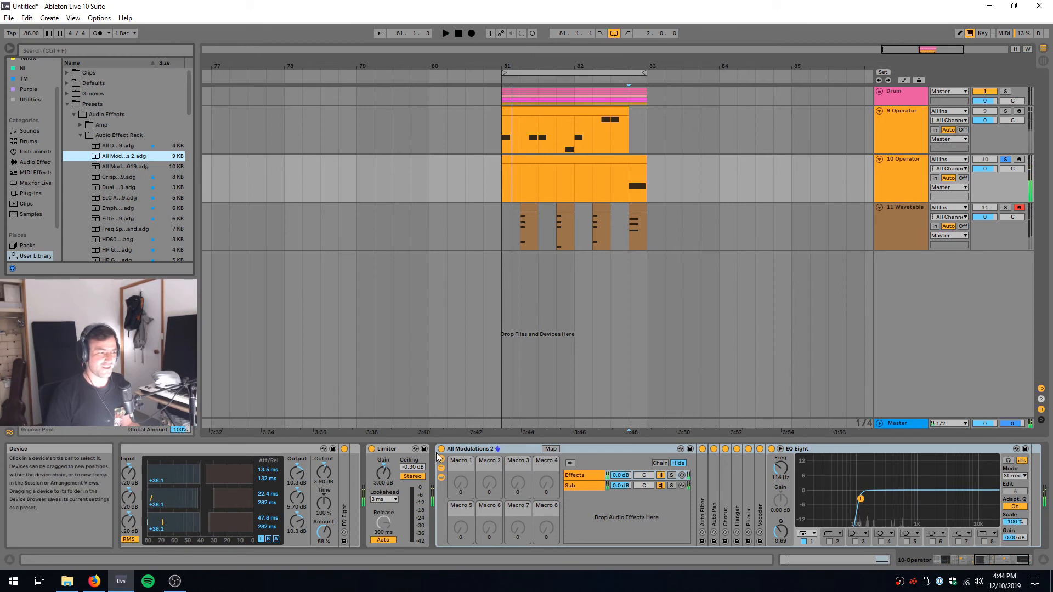
left_click(441, 449)
left_click(441, 448)
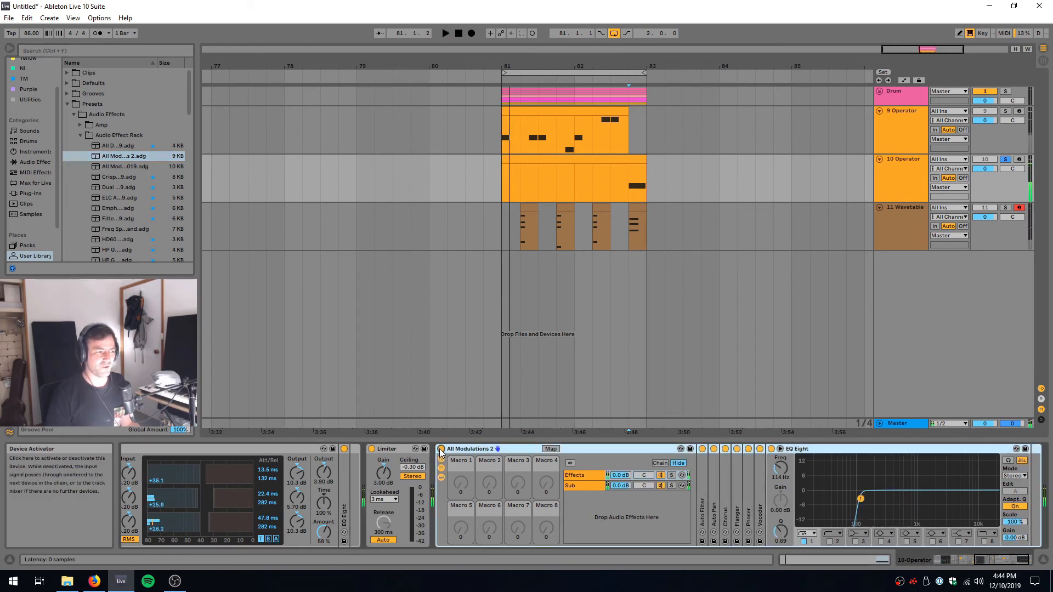
key("space")
scroll(445, 452, "down", 2)
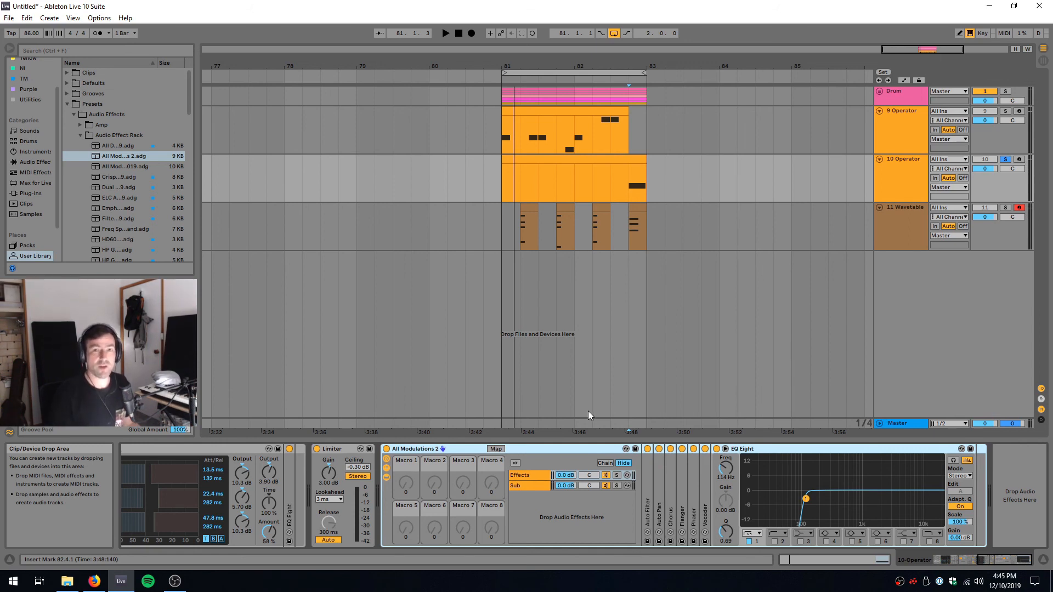
Bypass the All Modulations 2 racks on 11 Wavetable and 10 Operator, unsolo 10 Operator, and play all tracks from 81.1.1
left_click(526, 231)
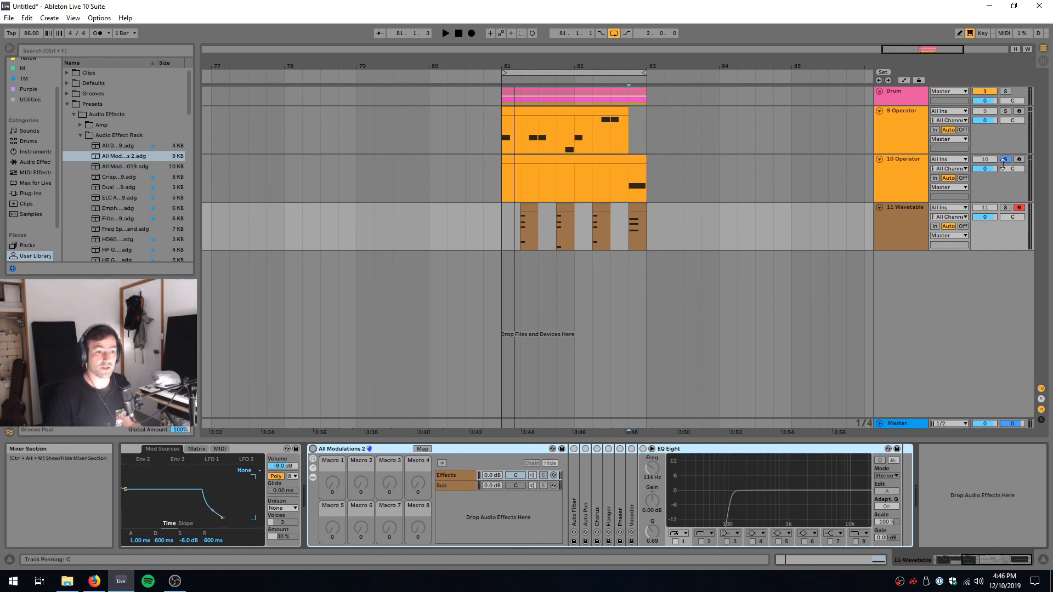
left_click(884, 176)
left_click(1006, 160)
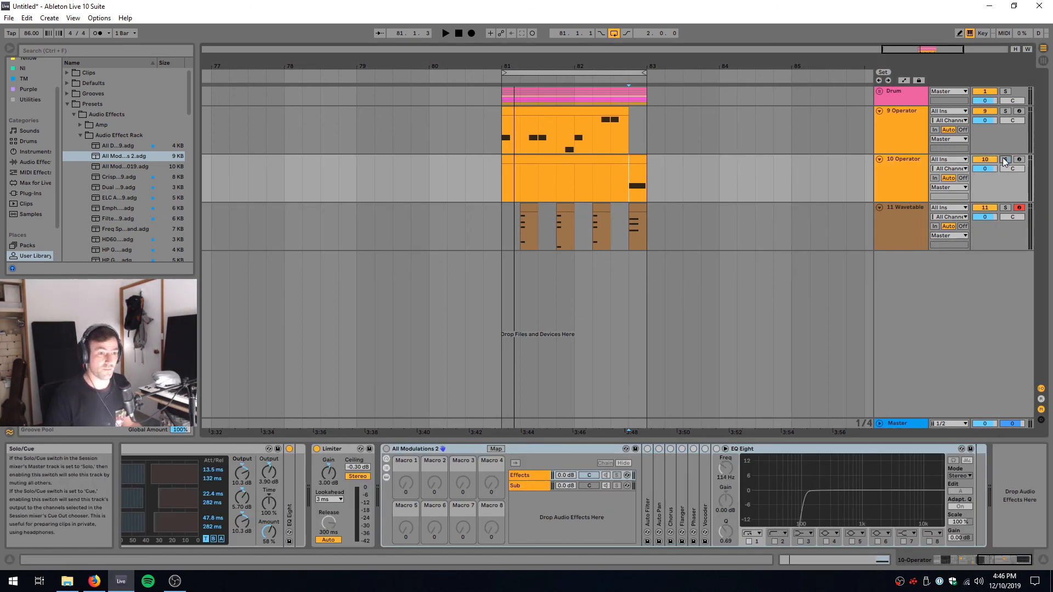
left_click(486, 183)
left_click(500, 184)
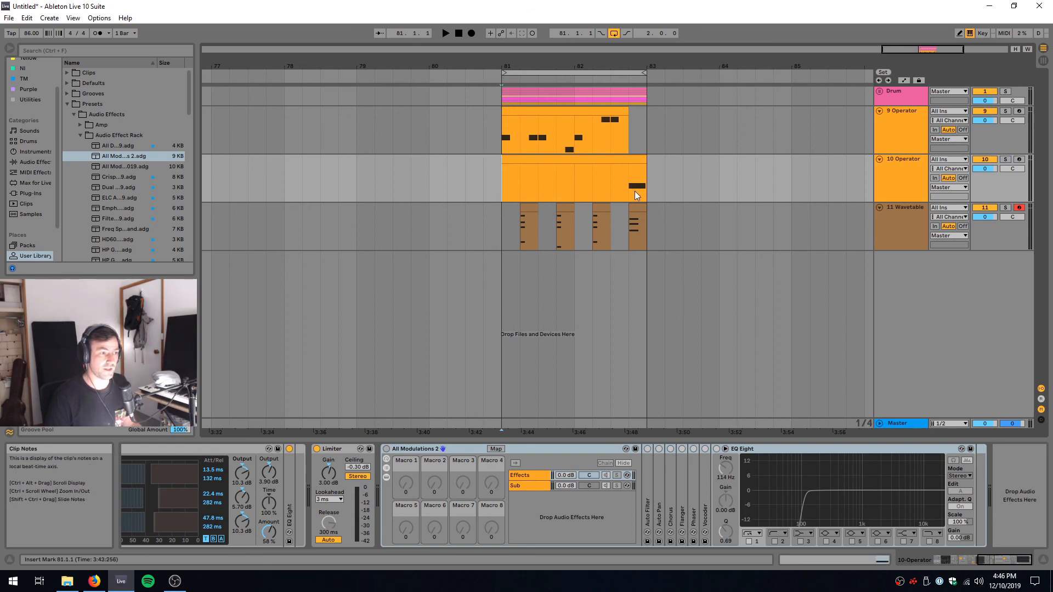
key("space")
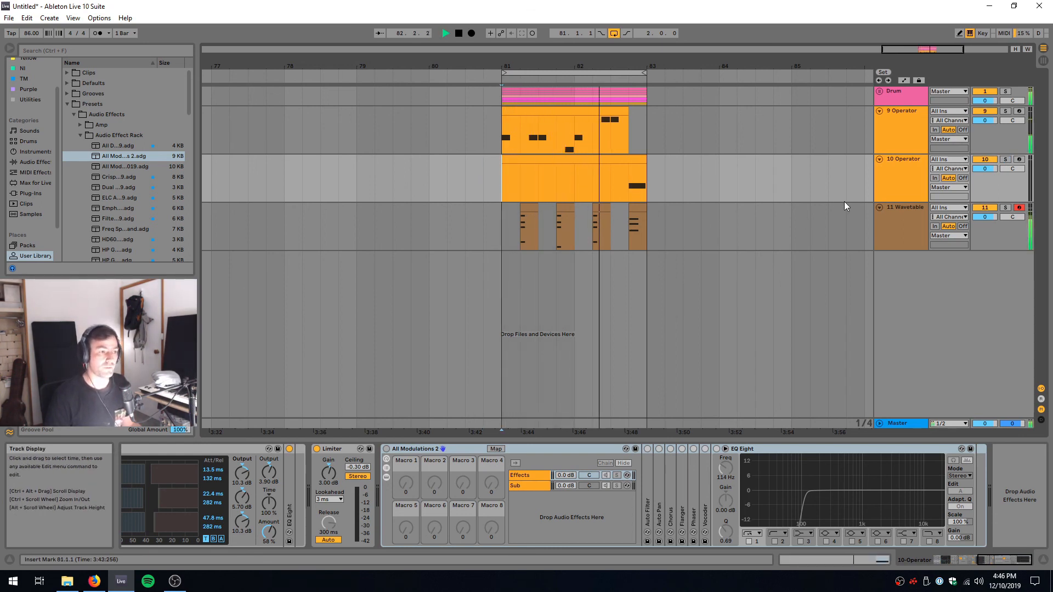
Reactivate the All Modulations 2 racks on 10 Operator and 11 Wavetable, and play all tracks together from 81.1.1
left_click(887, 186)
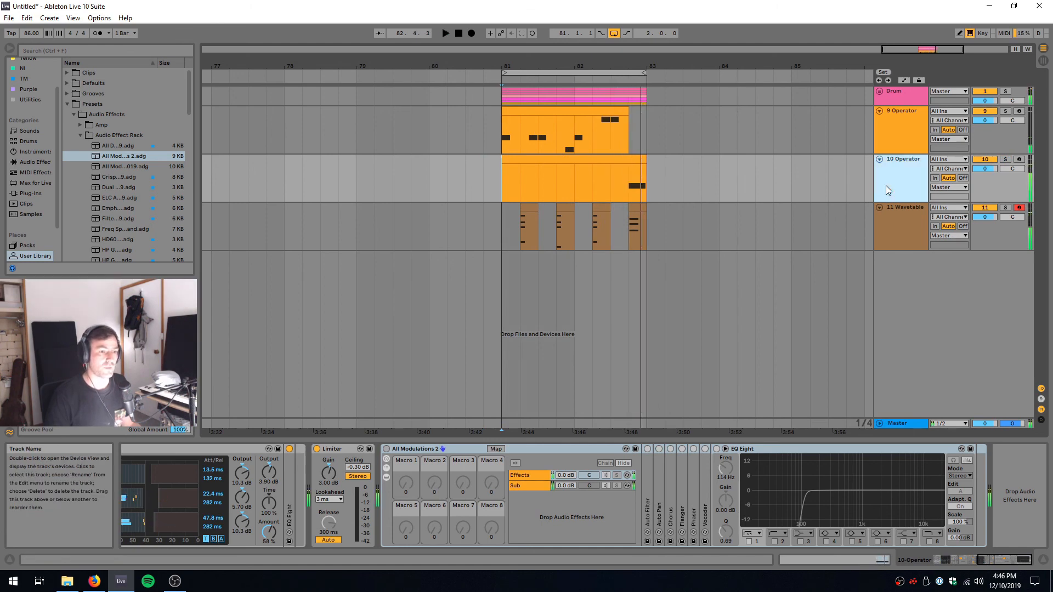
left_click(878, 240)
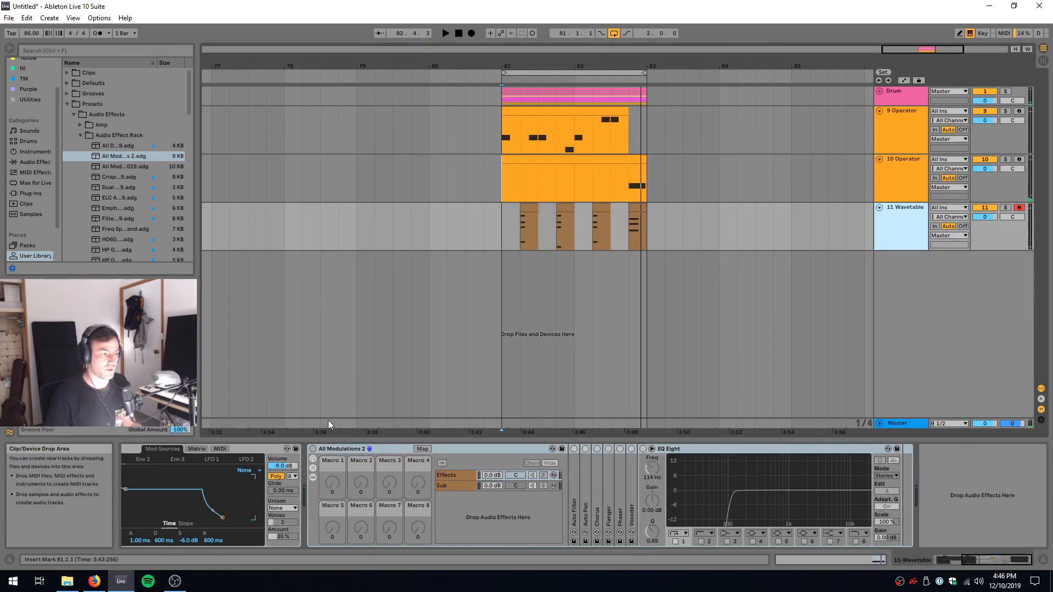
key("space")
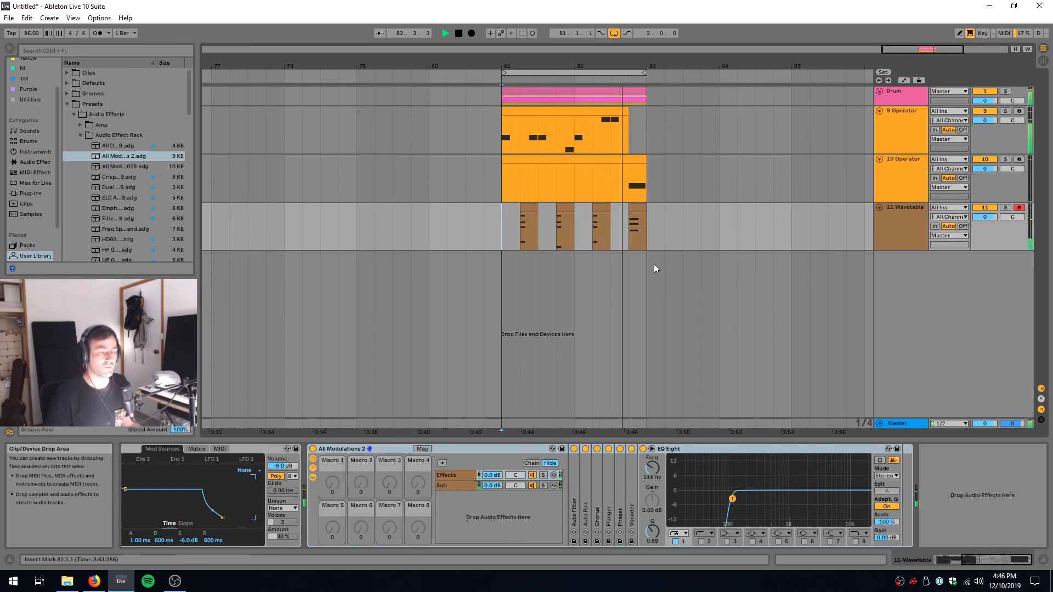
key("space")
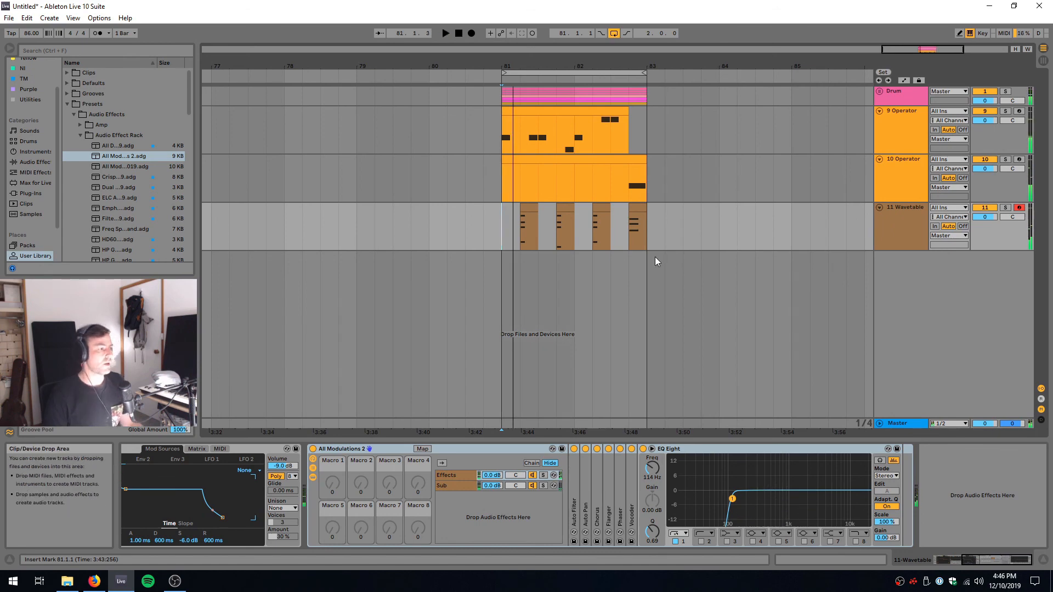